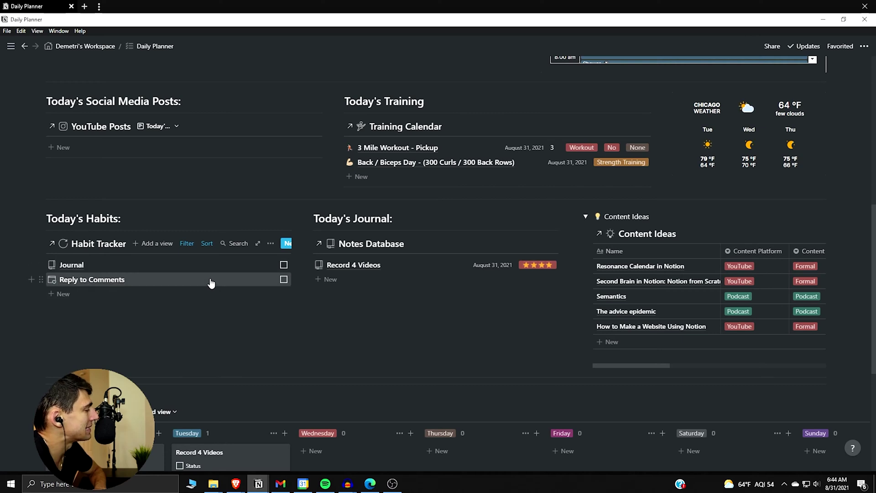
- Return to the workspace home and reopen the existing Habit Tracker calendar page
left_click(68, 46)
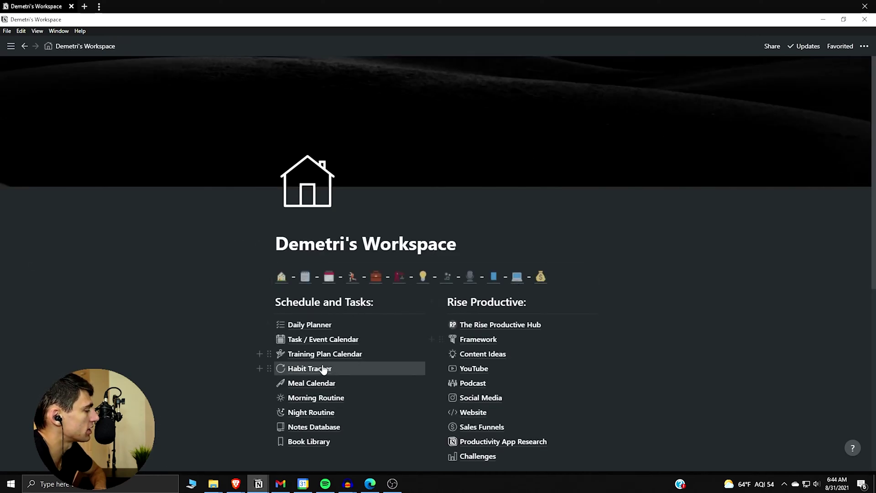
left_click(322, 367)
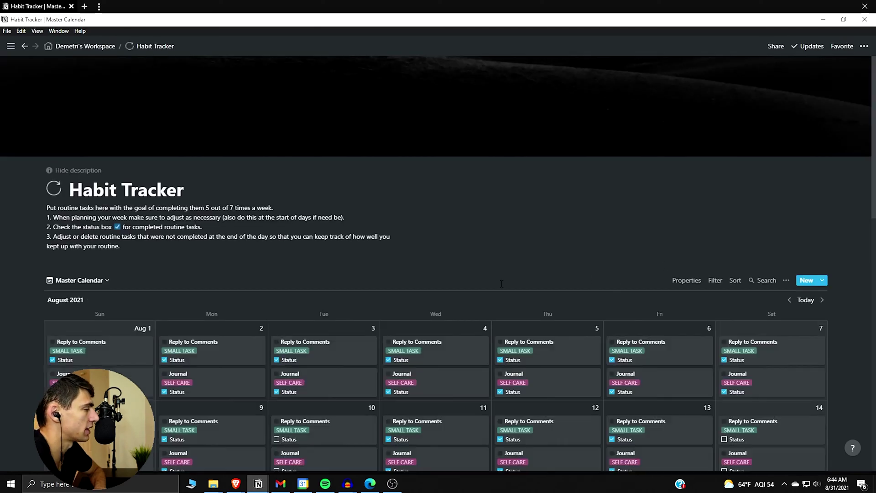
scroll(438, 254, "down", 2)
scroll(278, 216, "down", 1)
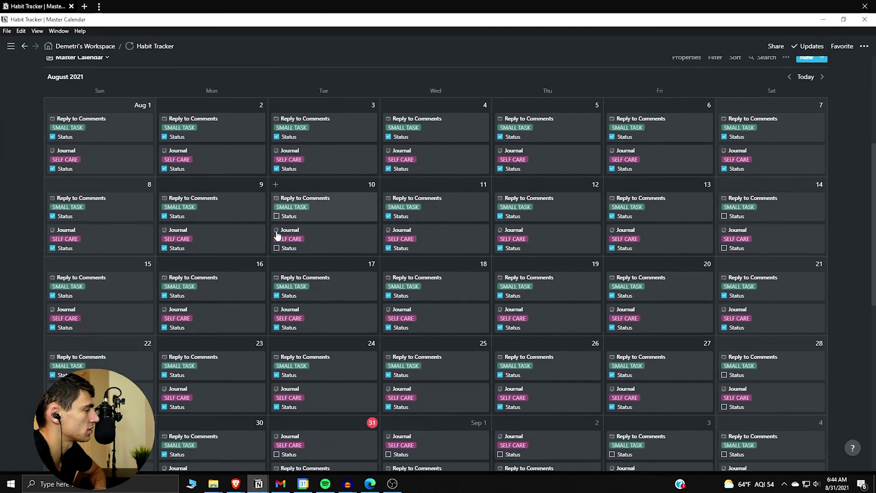
scroll(421, 239, "down", 2)
scroll(449, 259, "down", 1)
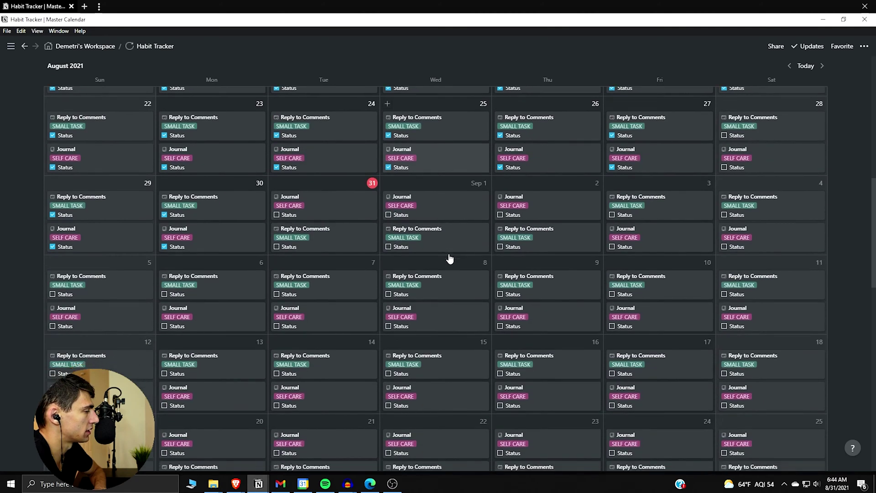
scroll(450, 260, "down", 1)
scroll(451, 263, "down", 2)
scroll(450, 267, "down", 1)
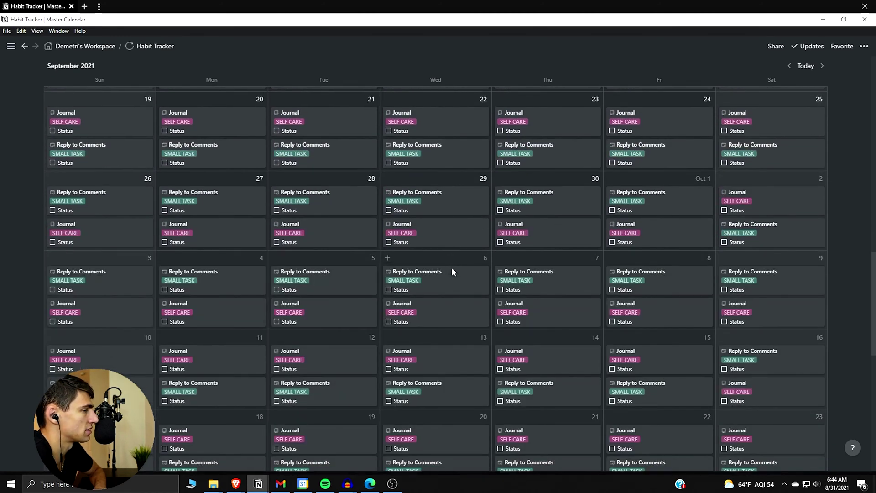
scroll(451, 267, "down", 2)
scroll(452, 267, "down", 2)
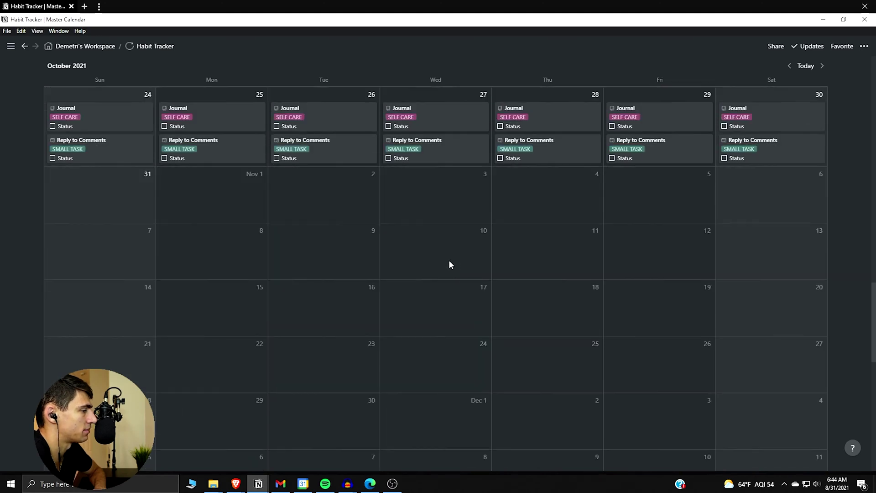
scroll(533, 171, "up", 1)
mouse_move(436, 206)
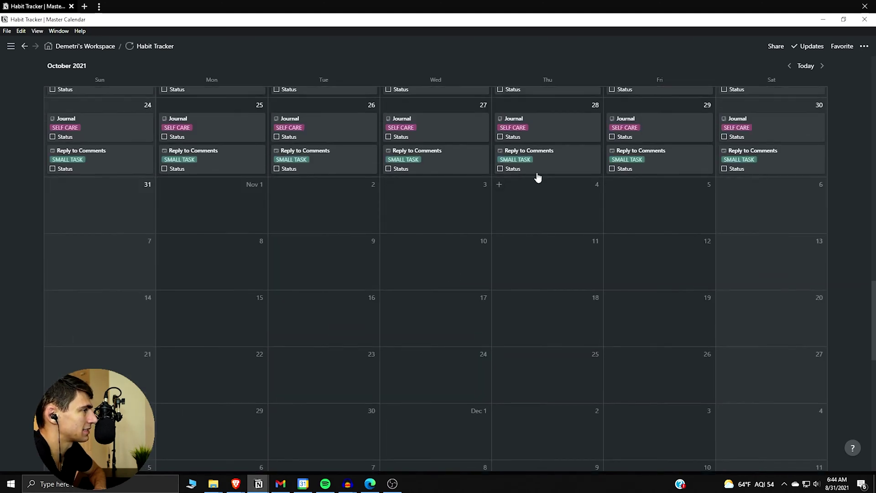
scroll(536, 177, "up", 2)
scroll(536, 177, "up", 1)
scroll(520, 192, "up", 1)
scroll(509, 207, "up", 2)
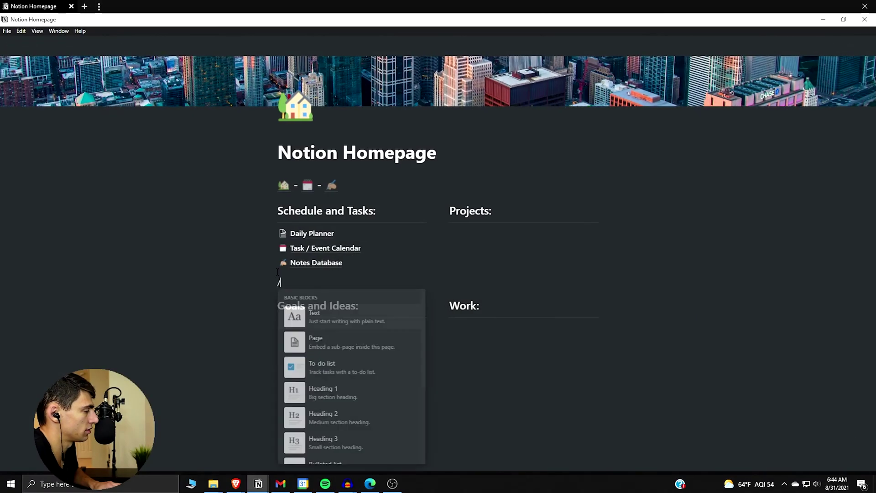
type("page")
- Create the new sub-page and give it the green check-mark emoji icon
key("Return")
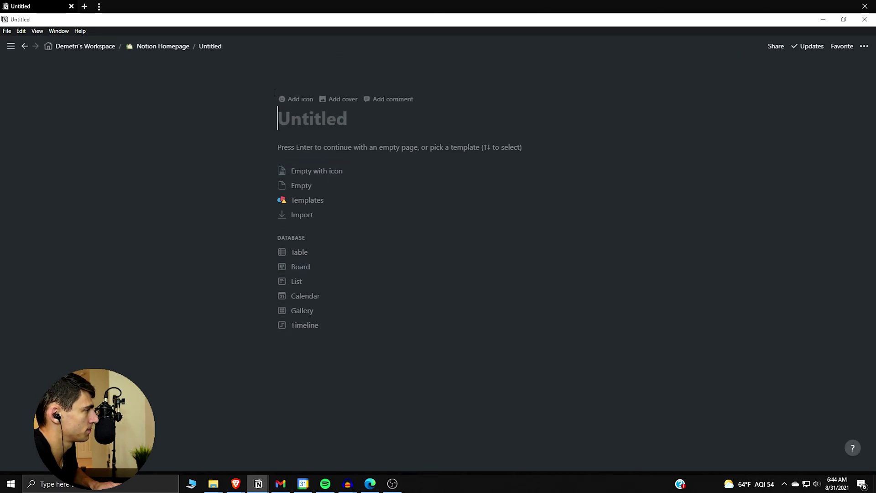
left_click(287, 137)
type("c")
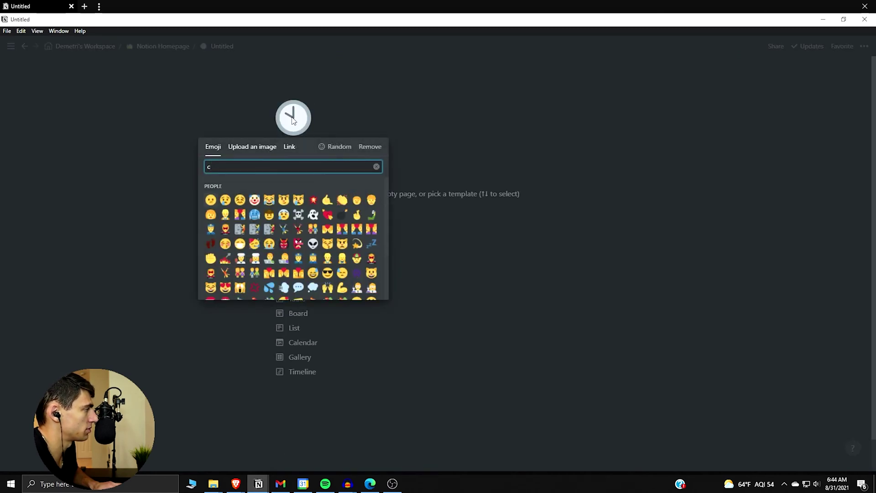
type("heckb")
key("BackSpace")
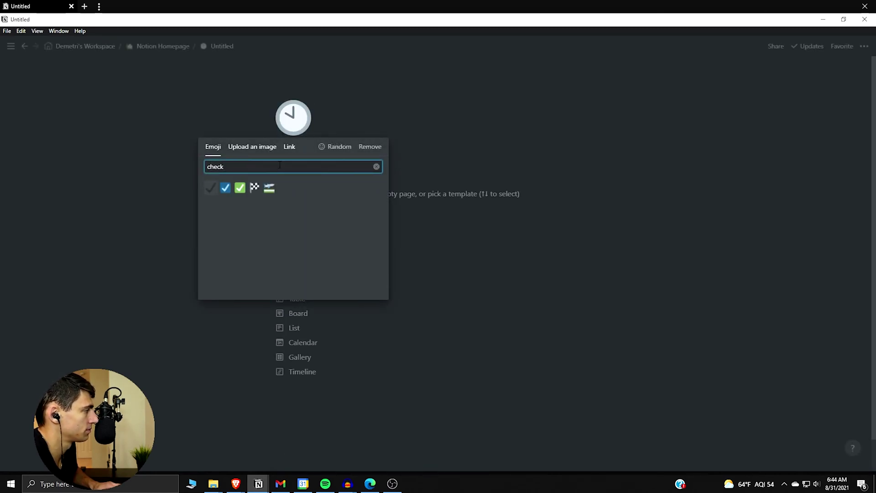
left_click(240, 188)
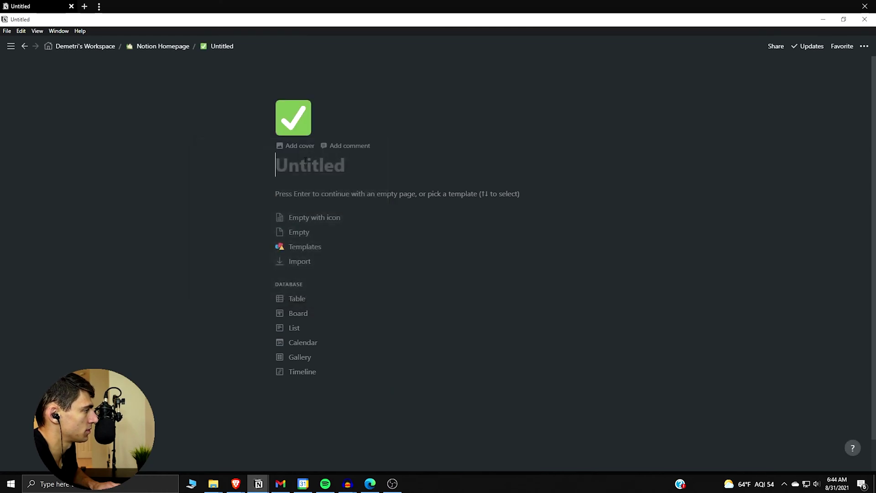
type("Habit Tracker")
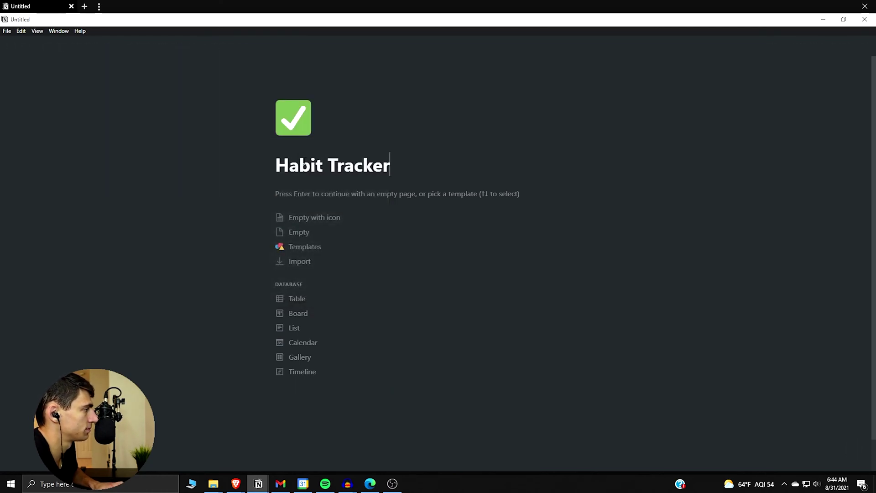
- Make the Habit Tracker page full width and start a blank block on it
left_click(865, 50)
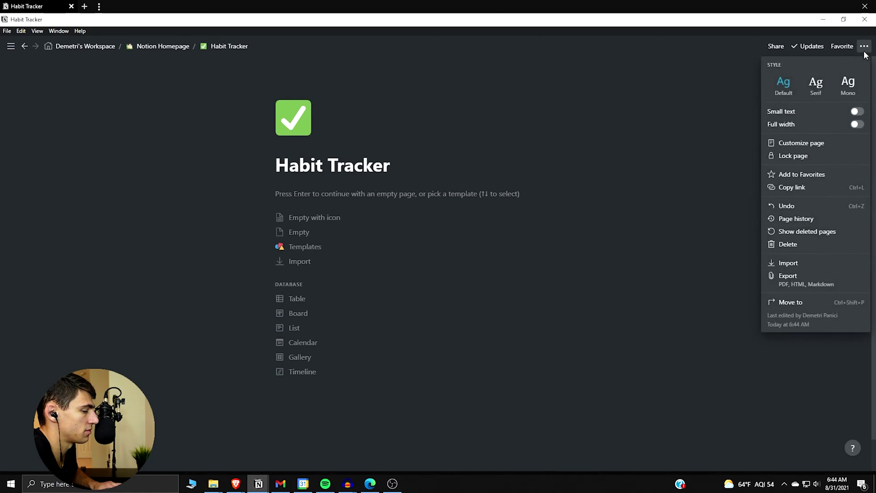
left_click(857, 124)
left_click(290, 211)
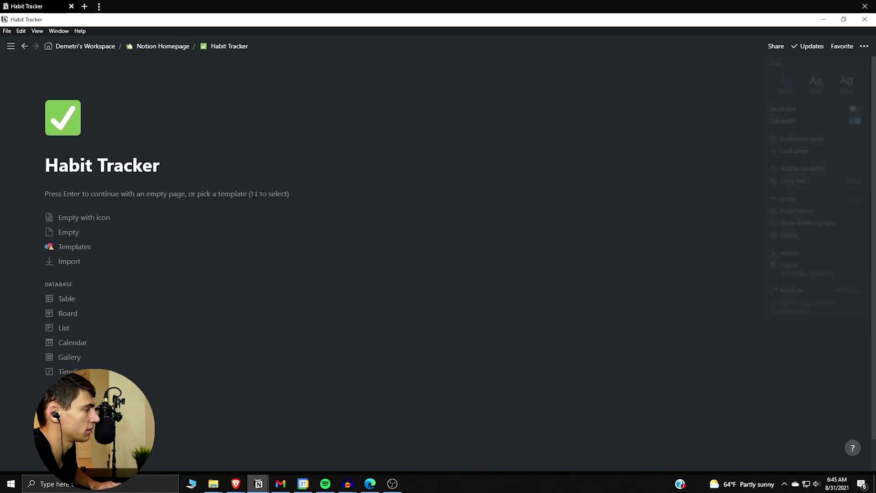
left_click(248, 185)
type("/table")
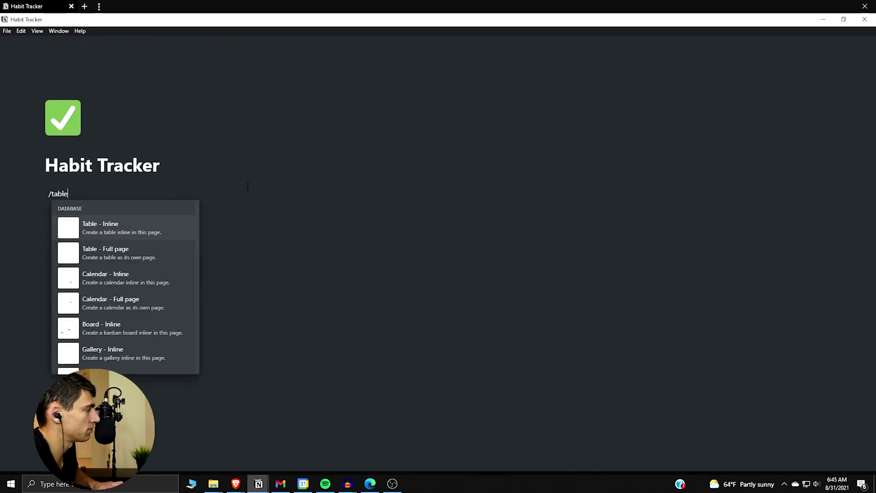
- Insert an inline calendar database named Habit Tracker and give it the check-mark icon
left_click(135, 282)
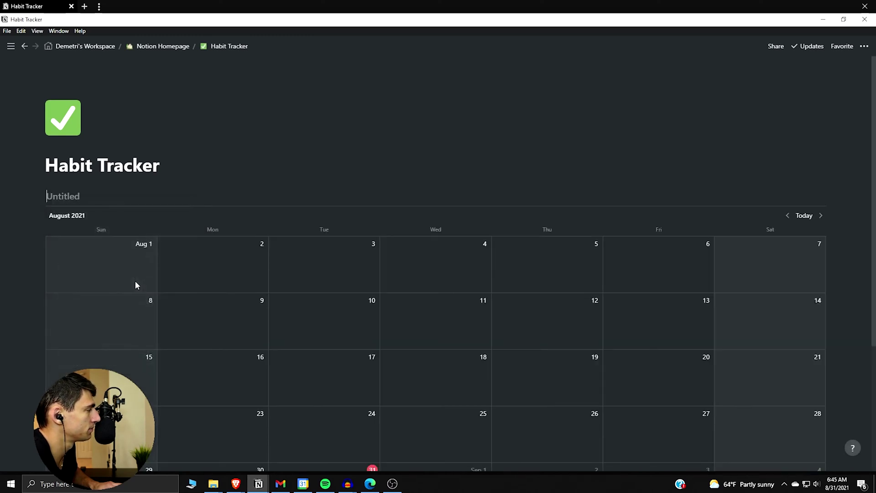
type("Habit T")
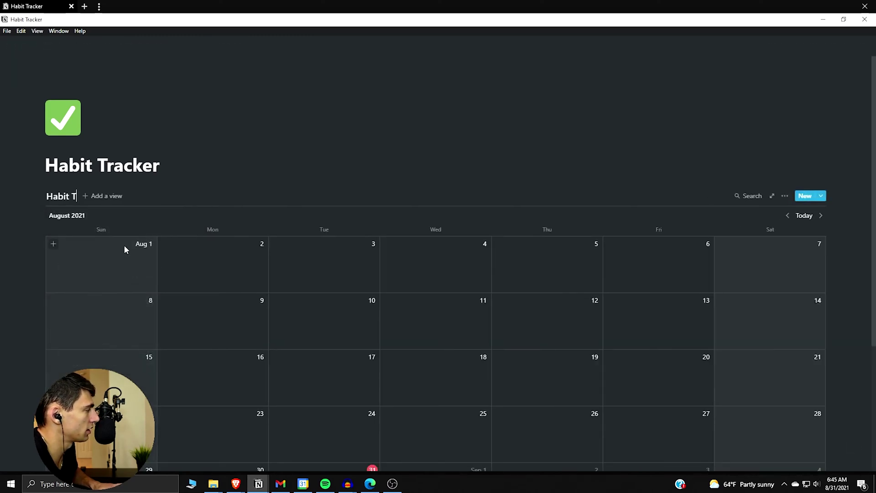
type("racker")
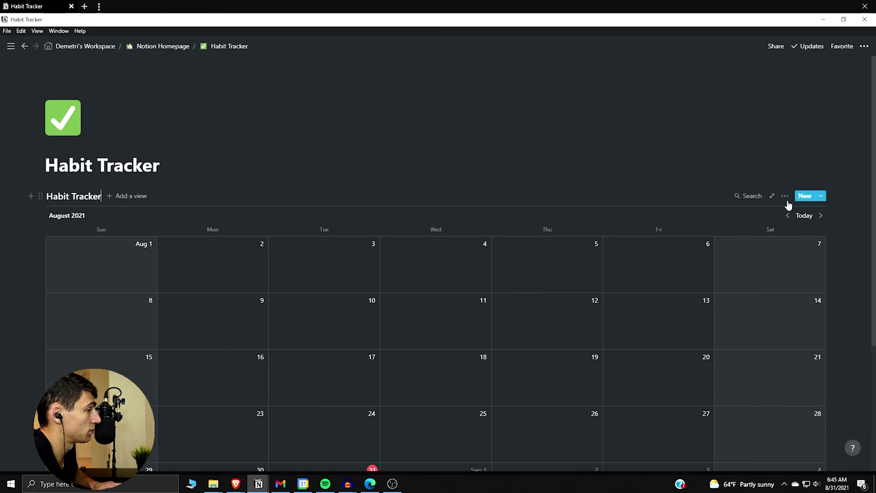
left_click(785, 196)
left_click(816, 248)
mouse_move(10, 45)
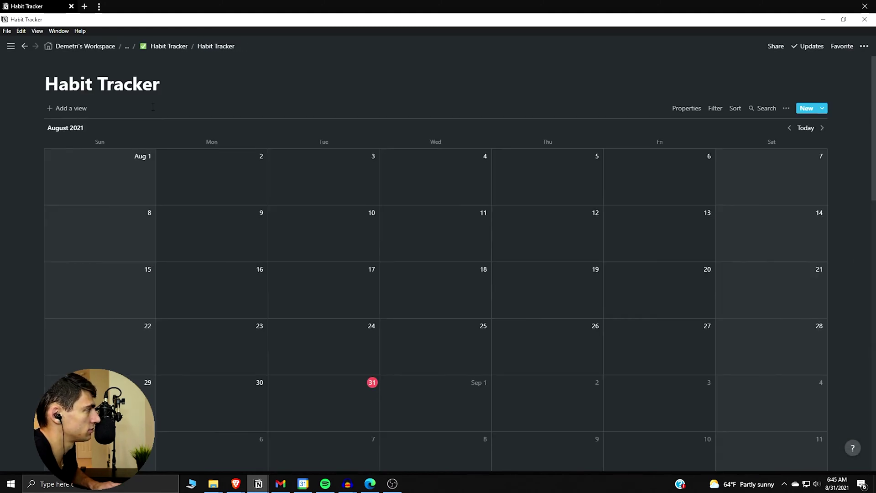
left_click(48, 70)
left_click(96, 71)
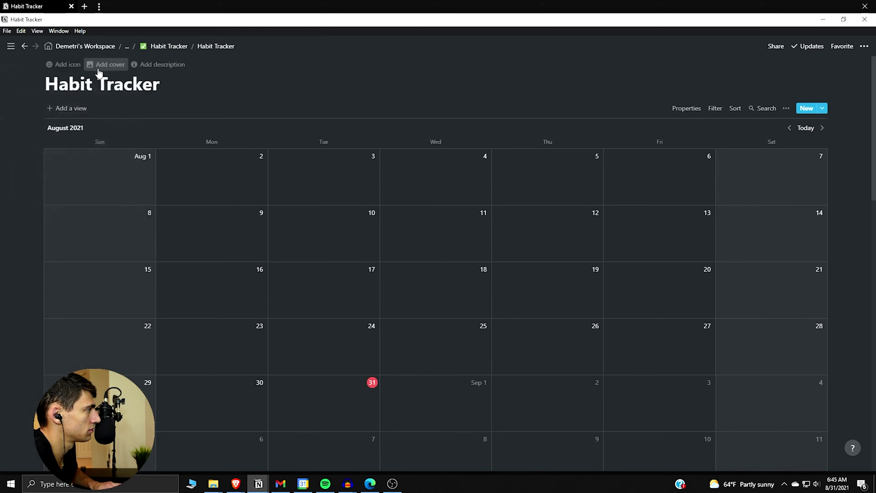
left_click(58, 84)
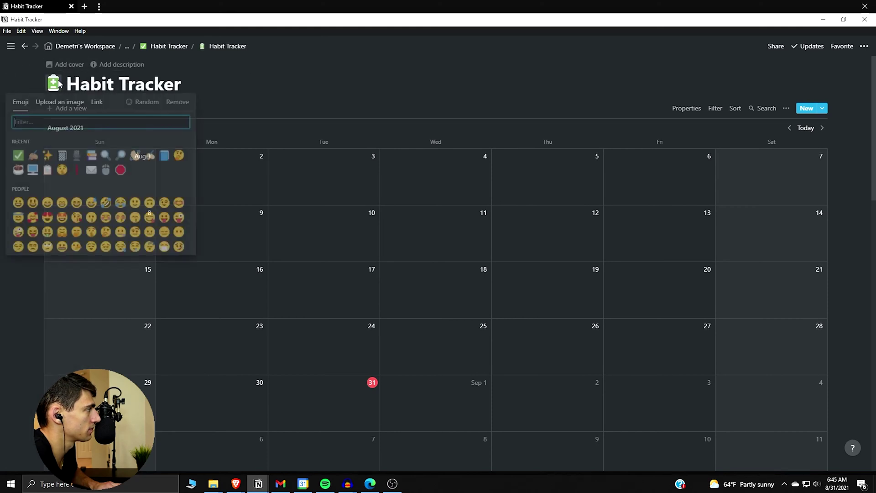
left_click(18, 157)
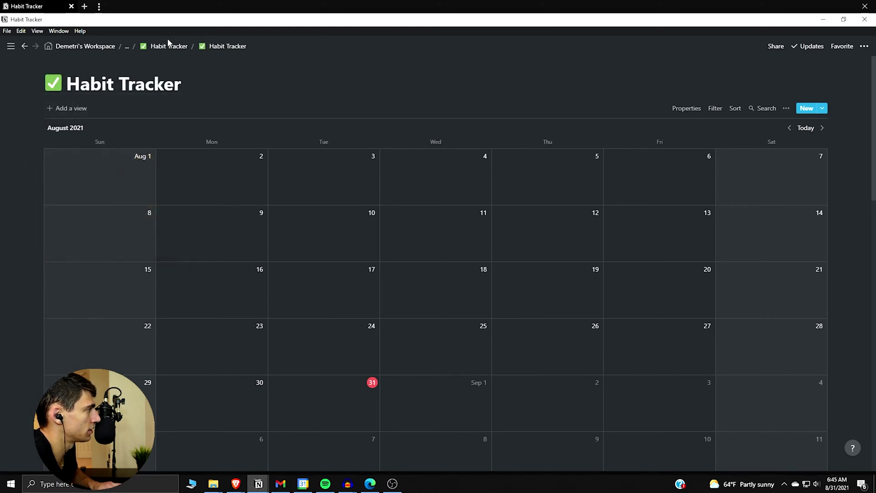
left_click(167, 45)
scroll(106, 180, "down", 5)
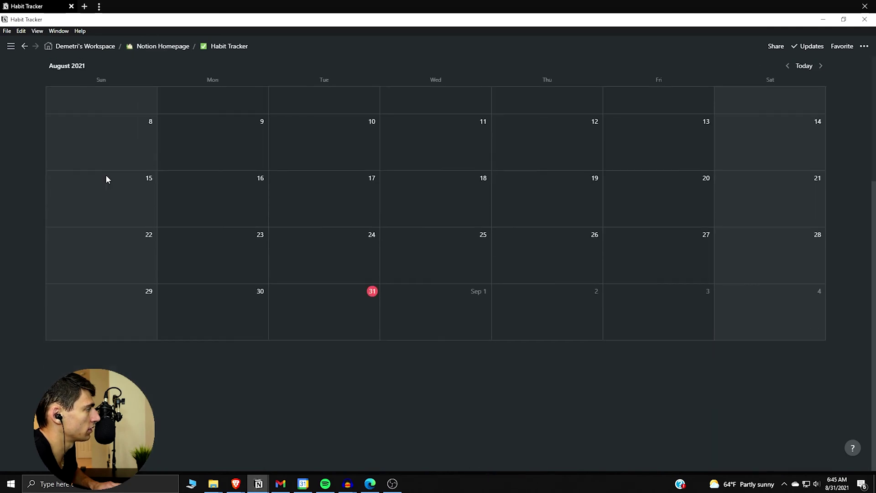
- Add an empty block and move it above the calendar, then return to the Notion Homepage
left_click(82, 353)
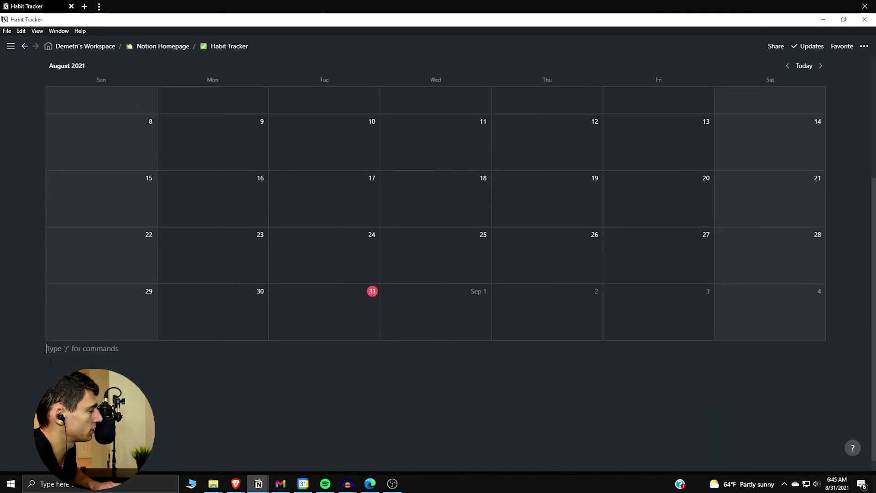
left_click_drag(39, 350, 150, 89)
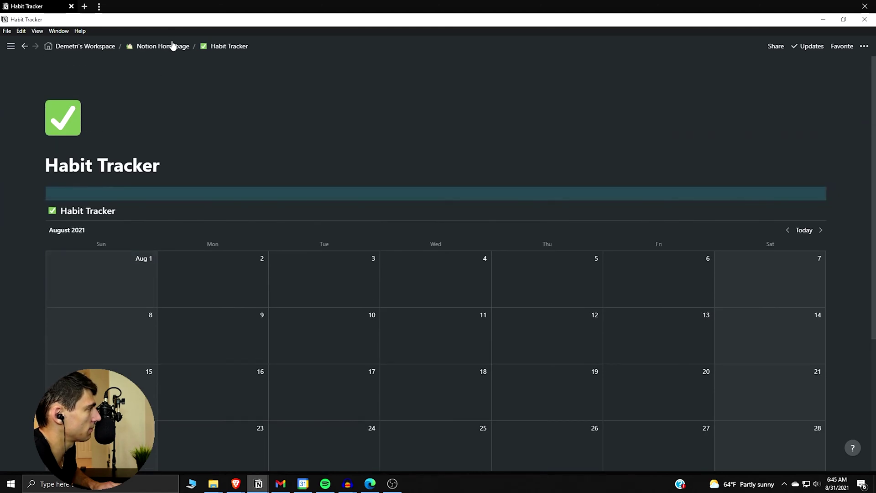
left_click(168, 46)
- Place the Habit Tracker link under Notes Database and add the ✅ emoji to the navigation row
right_click(323, 367)
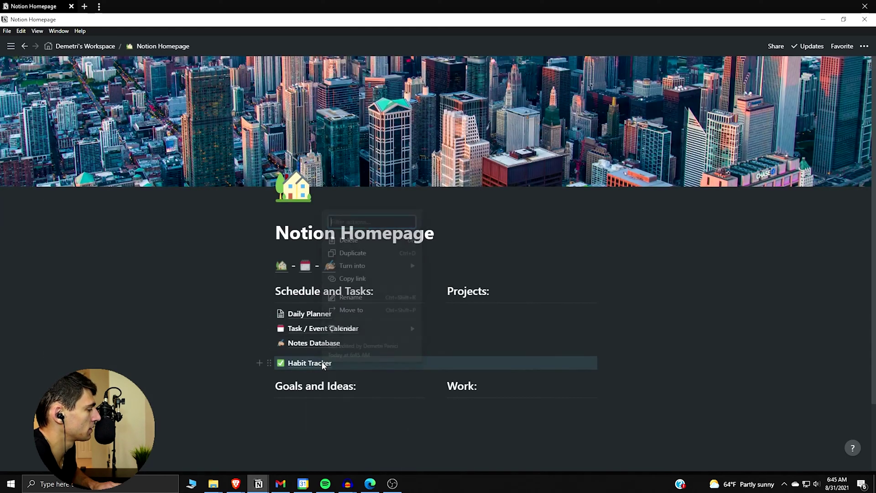
left_click_drag(303, 364, 306, 353)
right_click(361, 358)
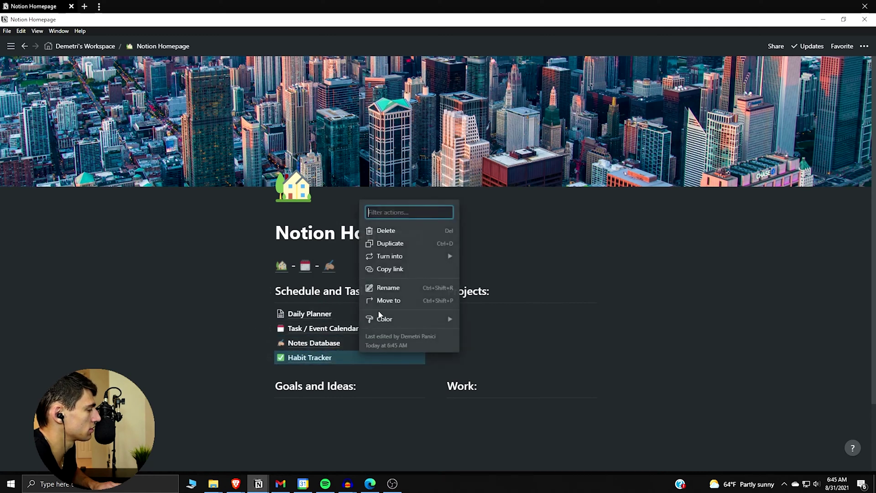
left_click(375, 267)
type("- :")
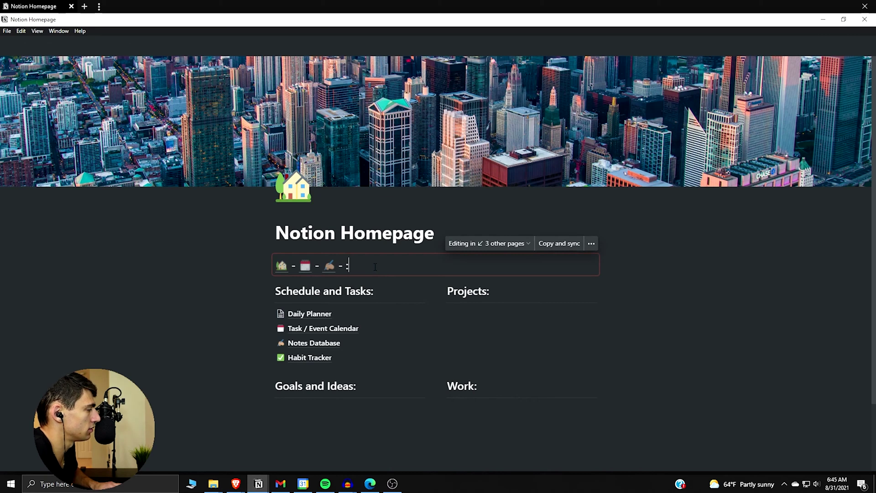
type("check")
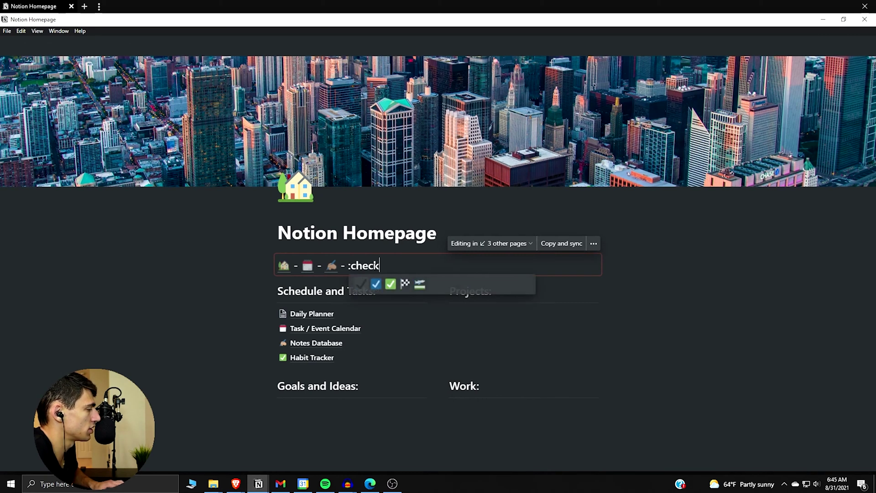
key("Return")
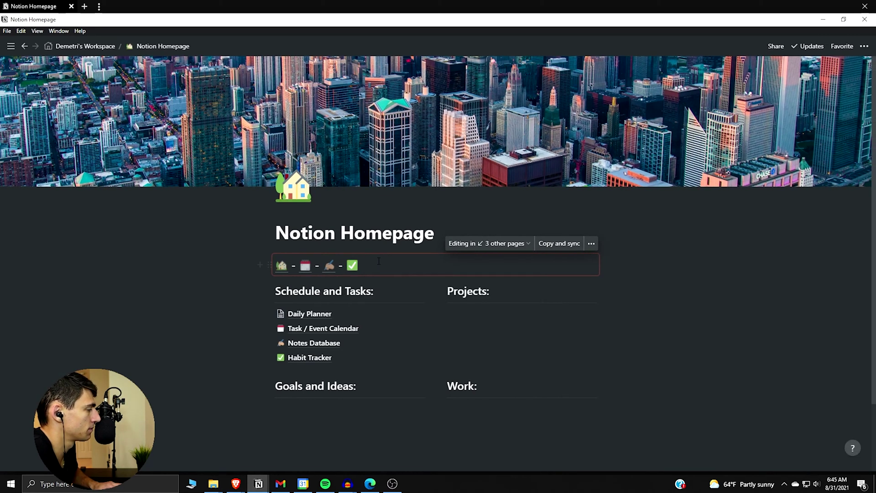
- Paste a synced copy of the emoji navigation row above the Habit Tracker calendar
left_click(269, 265)
key("Escape")
left_click(352, 358)
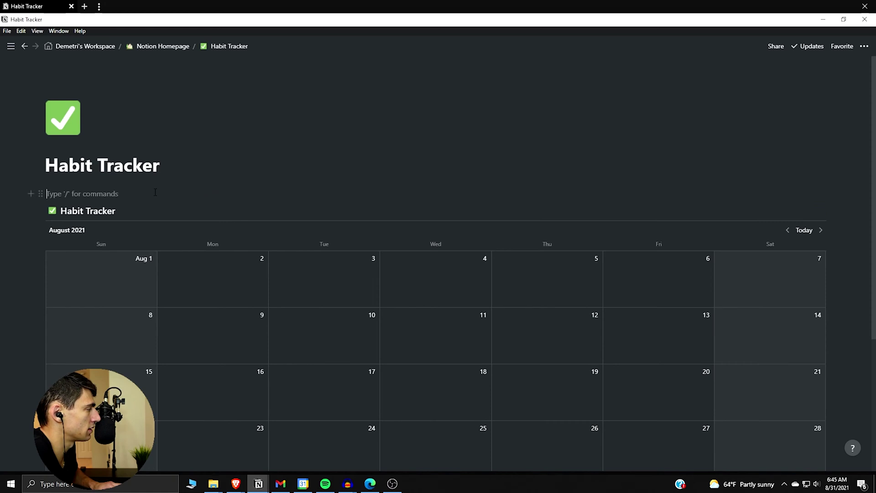
key("ctrl+v")
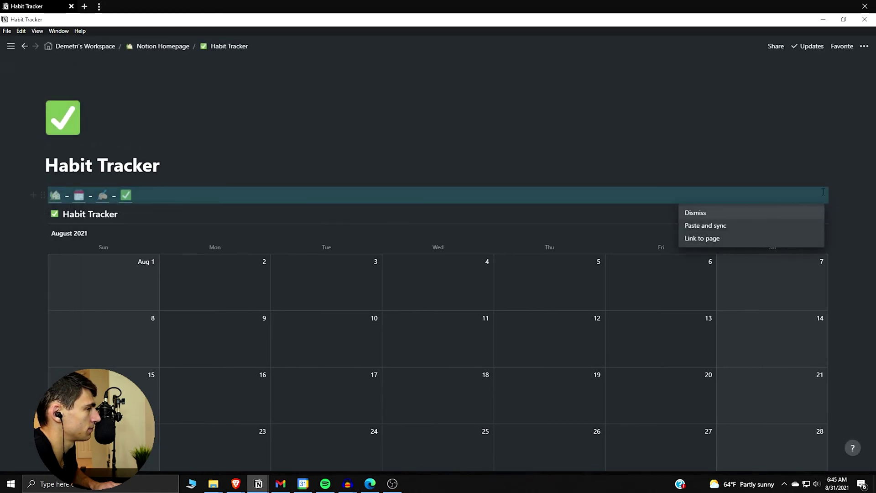
left_click(786, 226)
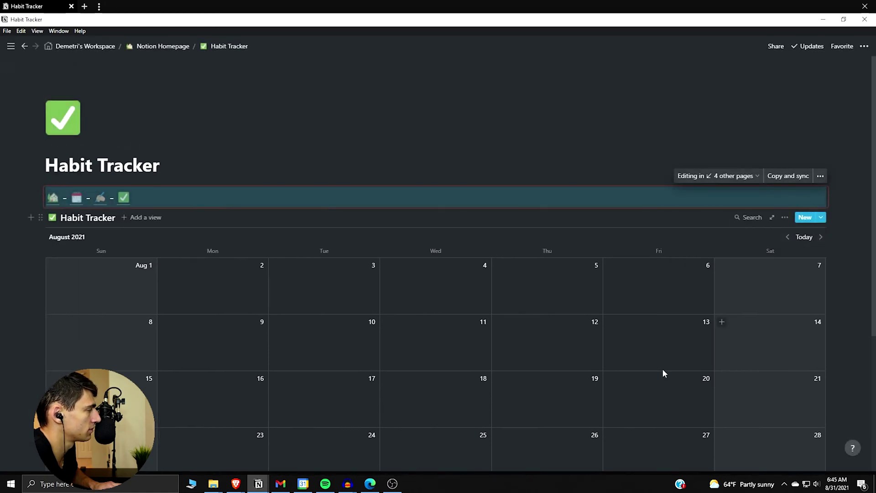
scroll(662, 373, "down", 3)
left_click(51, 350)
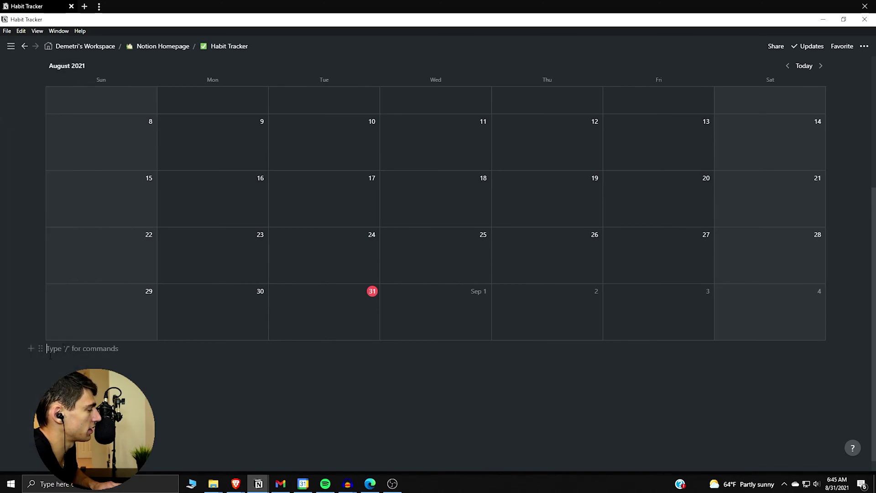
left_click_drag(43, 350, 119, 244)
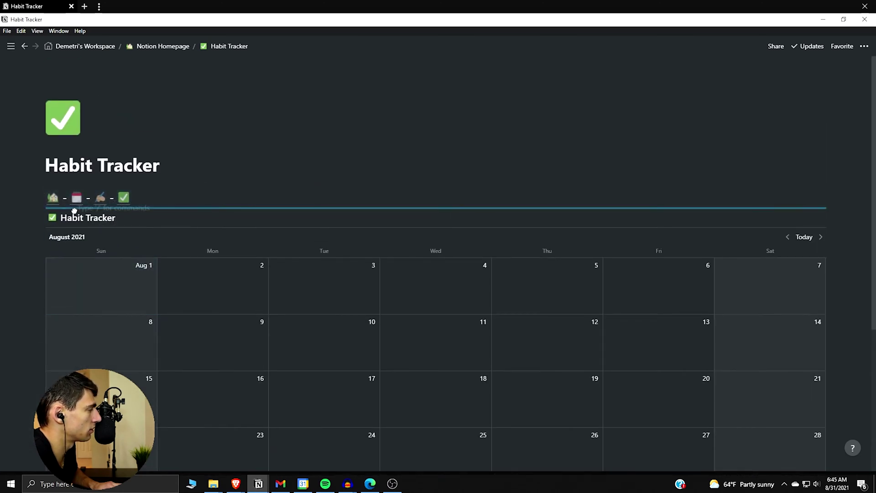
left_click_drag(119, 244, 76, 202)
scroll(283, 223, "down", 3)
scroll(282, 223, "up", 1)
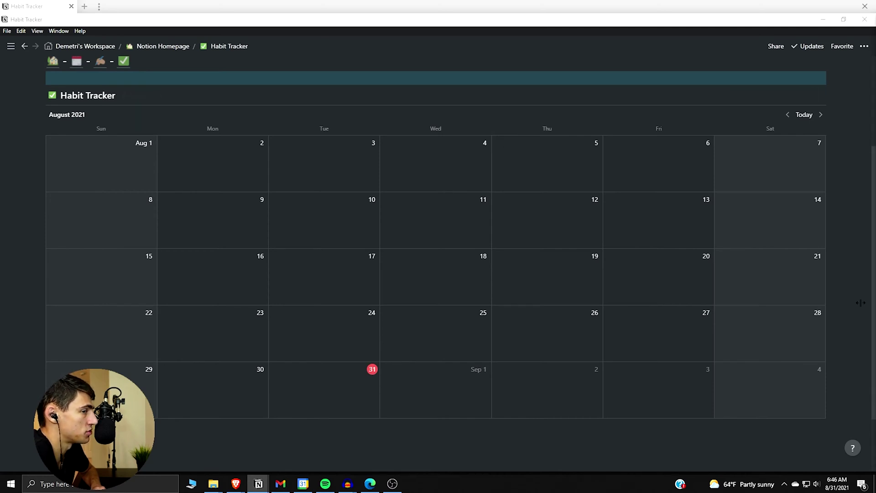
- Create a new untitled habit entry in the August 31 calendar cell
left_click(329, 384)
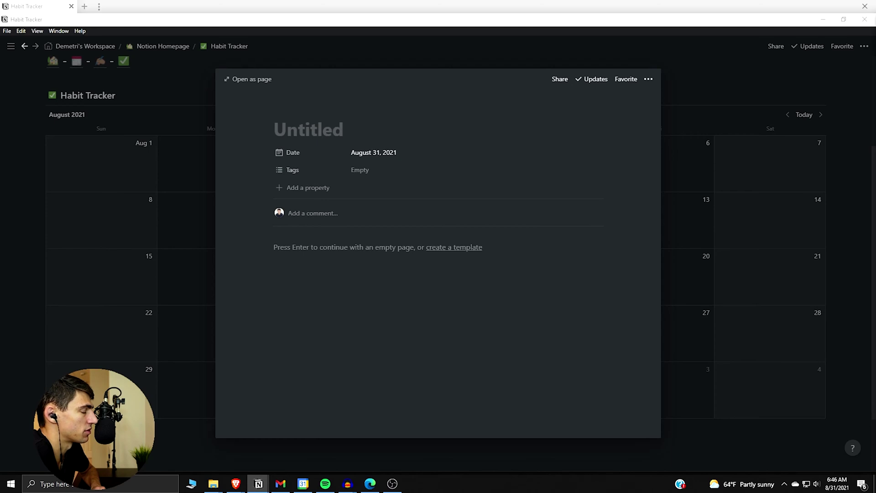
- Create READING, EXERCISE and JOURNALING tags in capitals, colouring EXERCISE yellow
left_click(304, 151)
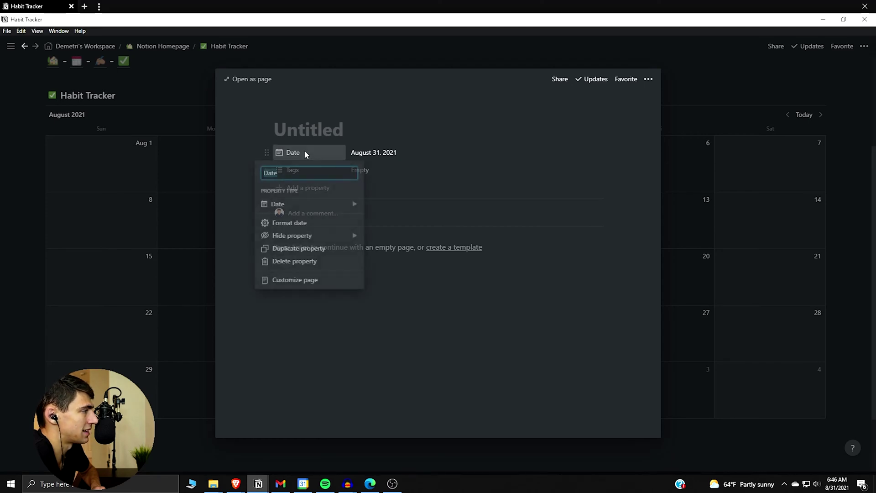
left_click(363, 153)
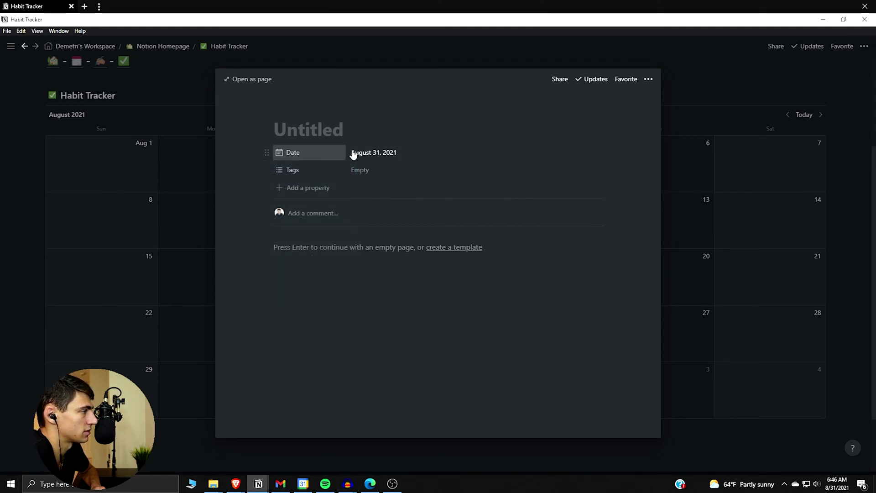
left_click(378, 172)
type("R")
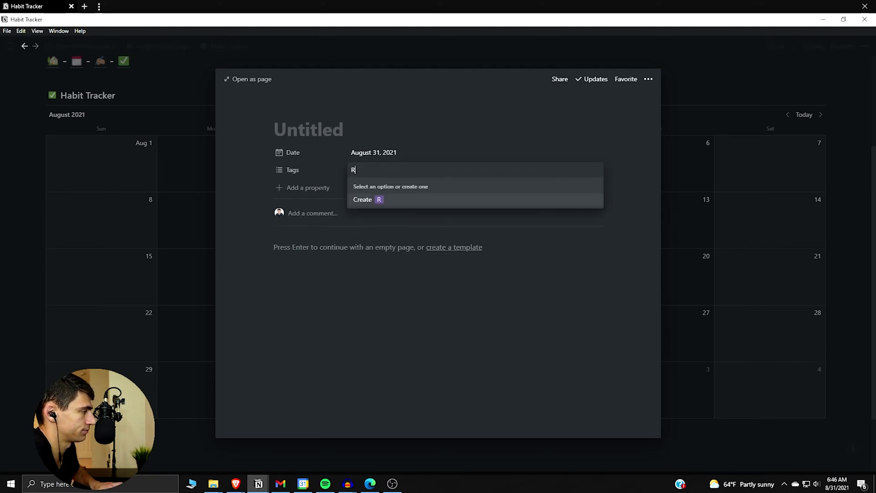
key("Caps_Lock")
type("EADING")
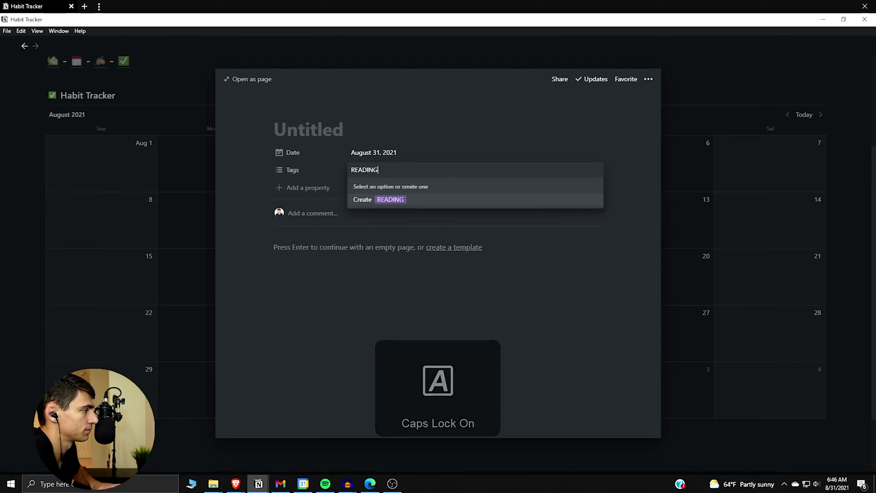
key("Return")
type("EXERCISE")
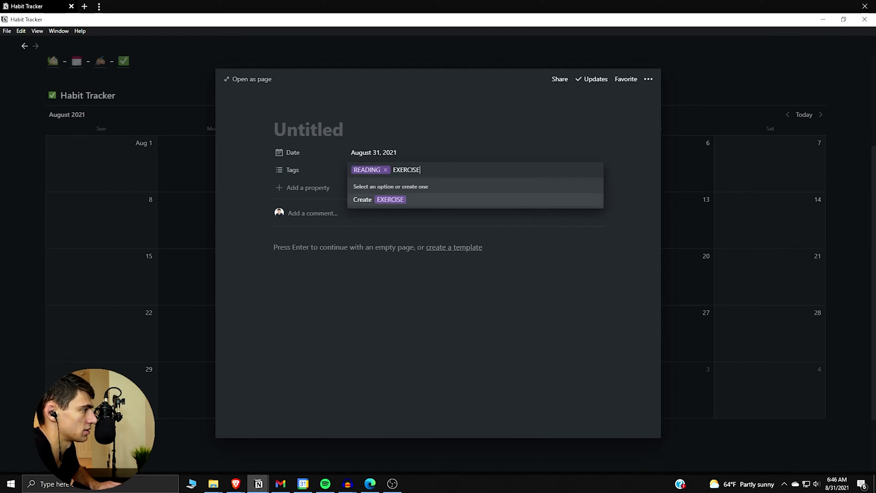
key("Return")
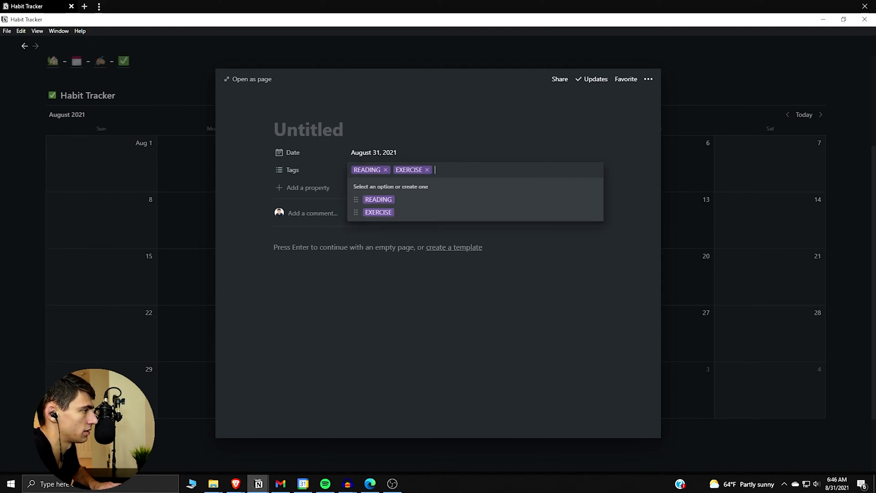
type("JOURNALING")
key("Return")
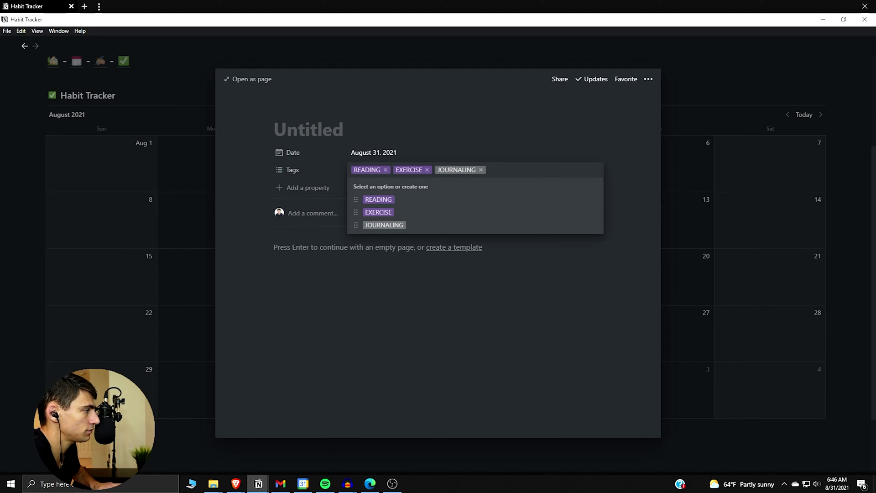
mouse_move(479, 212)
left_click(594, 213)
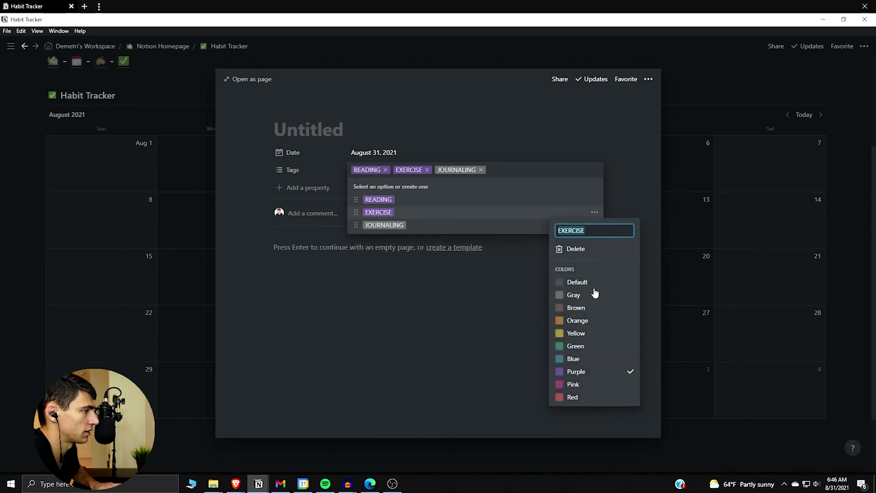
left_click(588, 334)
left_click(309, 176)
- Add a checkbox property named Status to the habit database
left_click(309, 175)
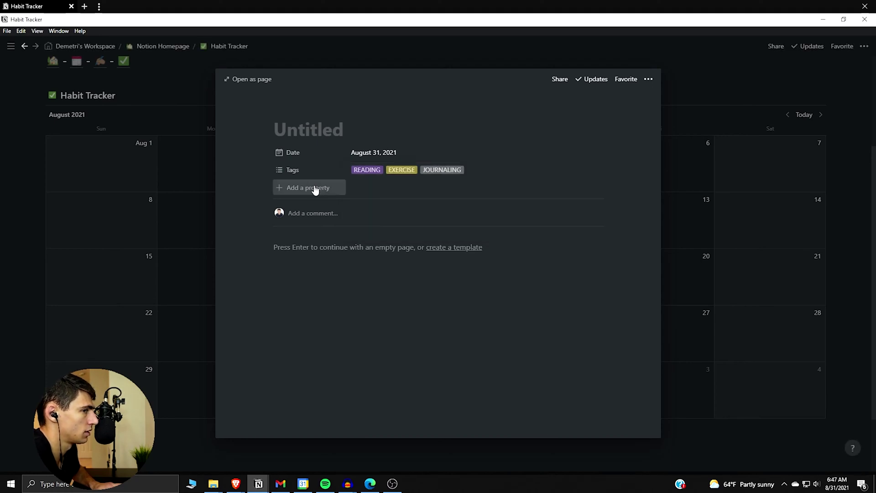
mouse_move(308, 239)
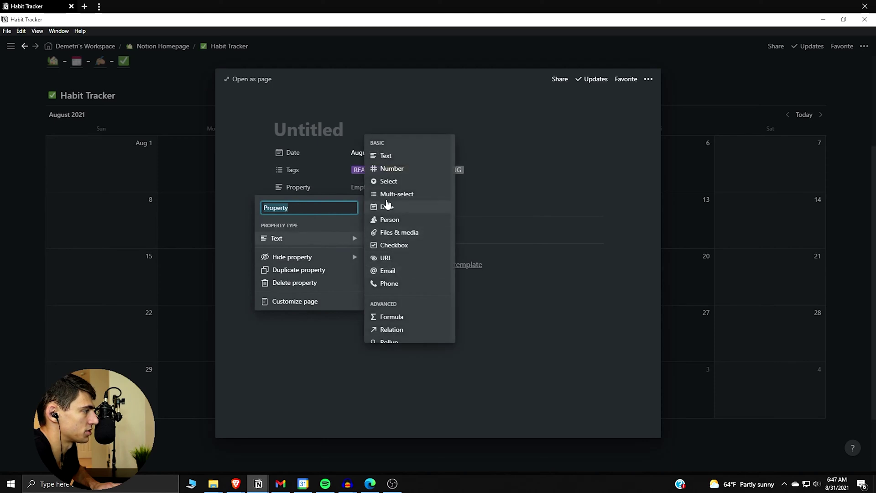
left_click(396, 246)
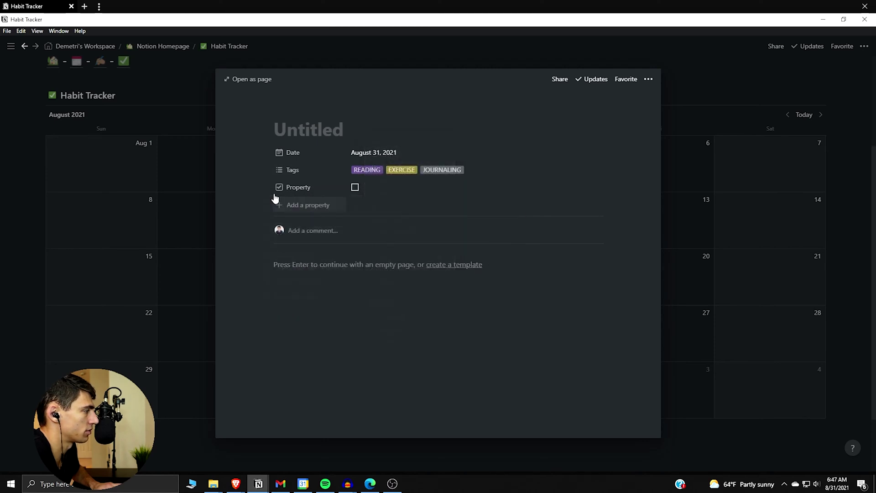
left_click(294, 189)
type("Status")
key("Return")
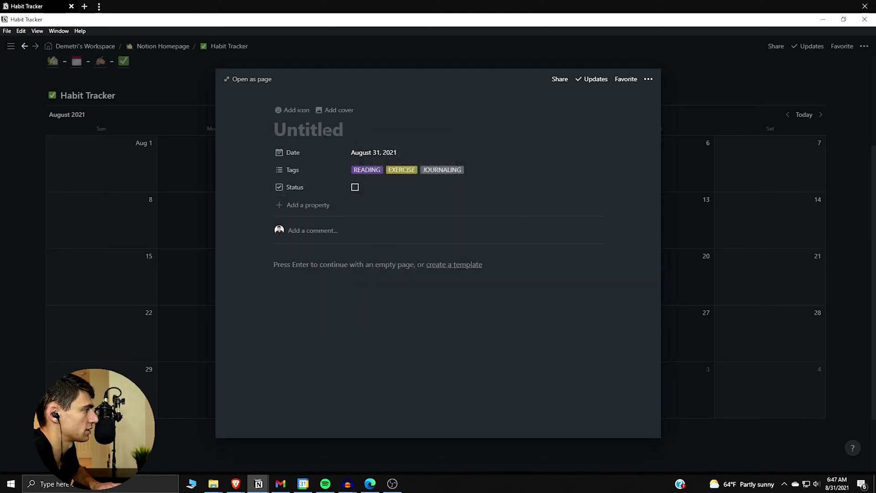
- Remove the tags from the entry and clear its date
left_click(381, 172)
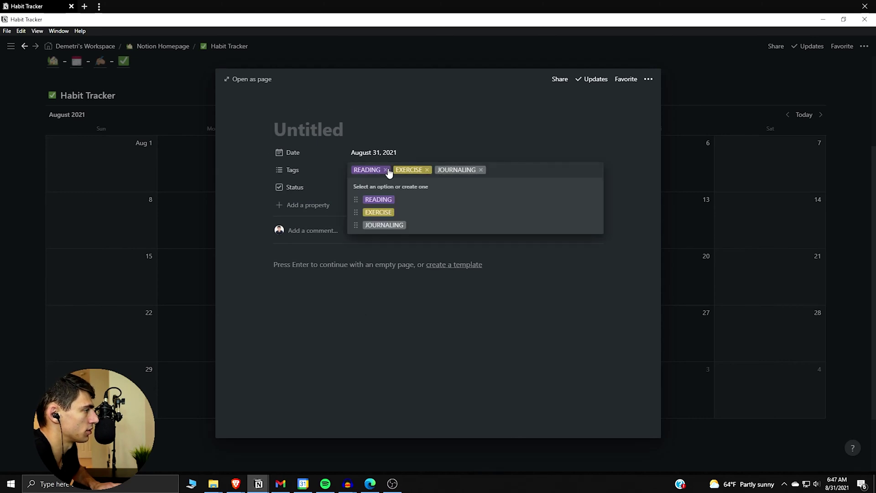
left_click(385, 170)
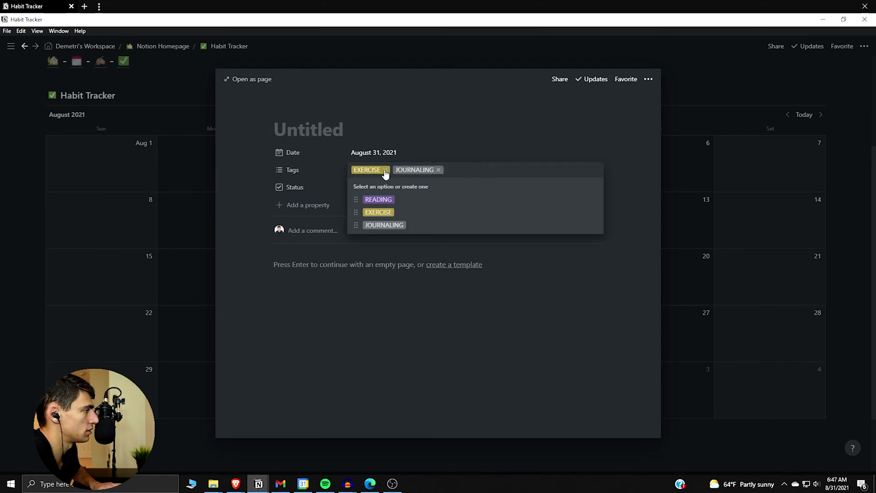
left_click(386, 170)
left_click(395, 154)
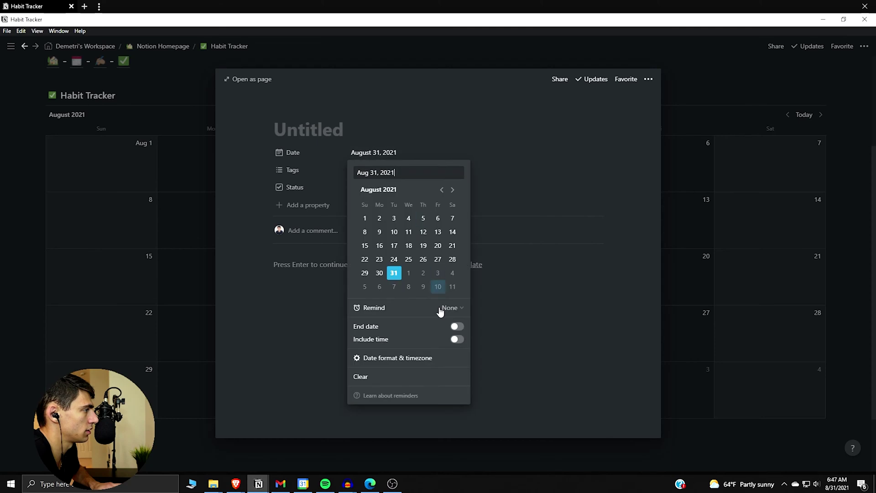
left_click(429, 376)
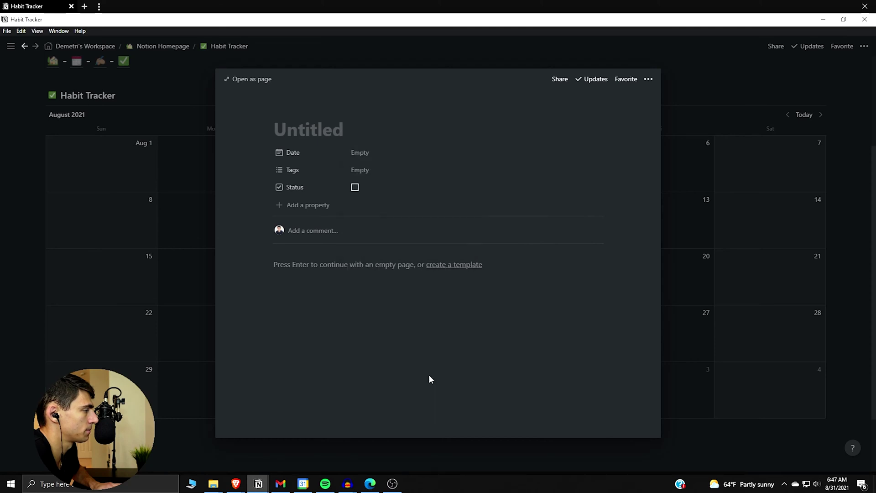
- Create a Reading template with the books emoji icon and the READING tag
left_click(436, 267)
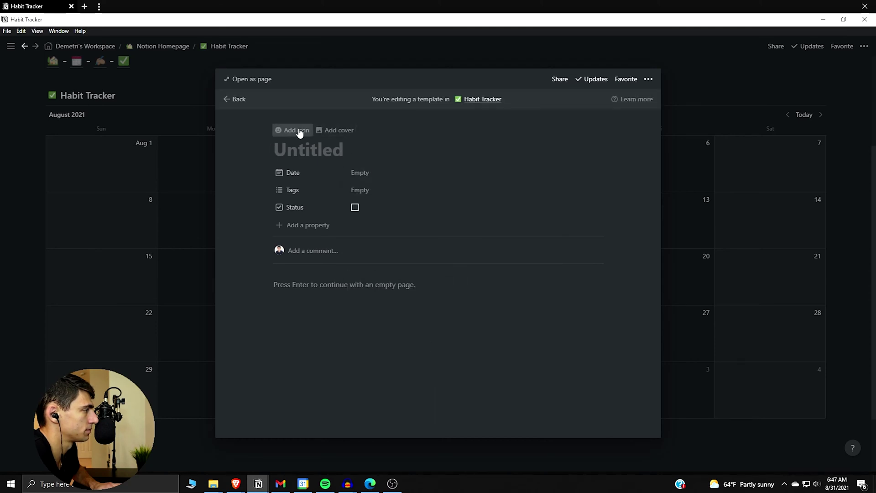
left_click(291, 130)
left_click(290, 170)
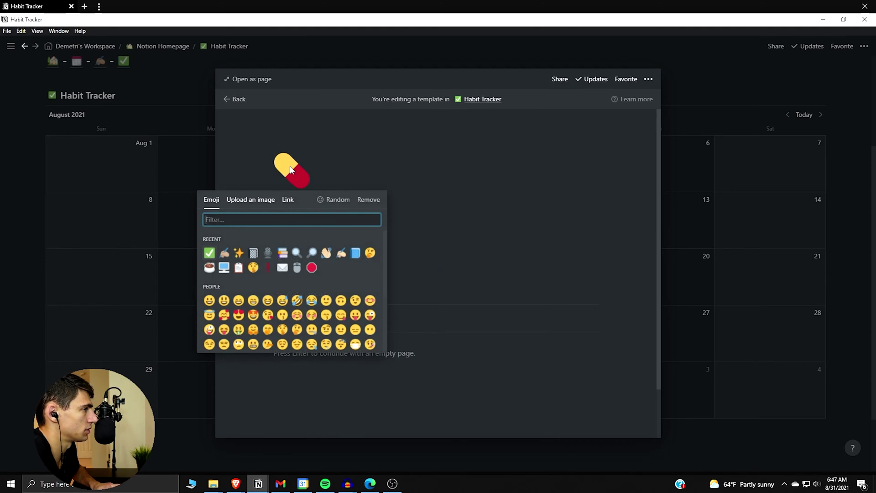
type("rboo")
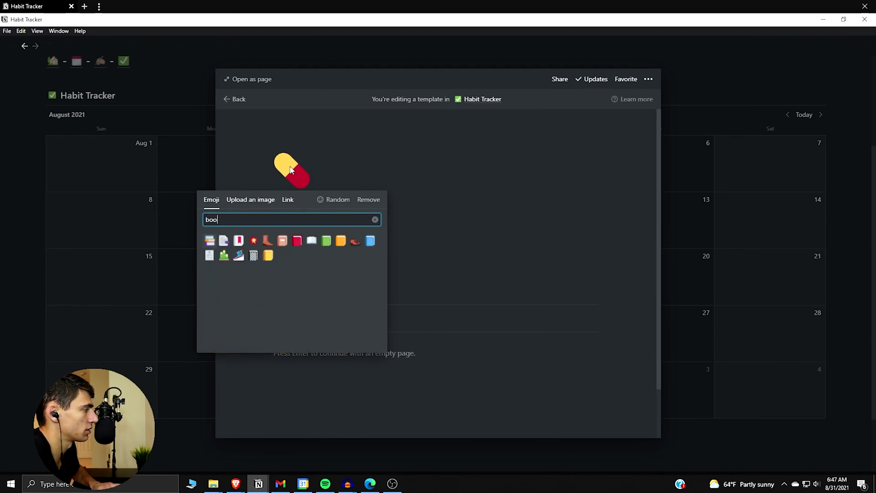
type("k")
left_click(281, 241)
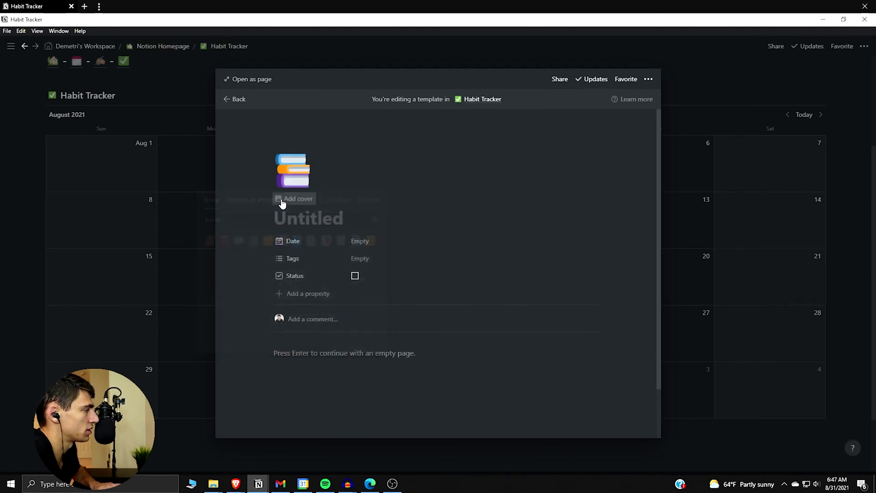
type("Reading")
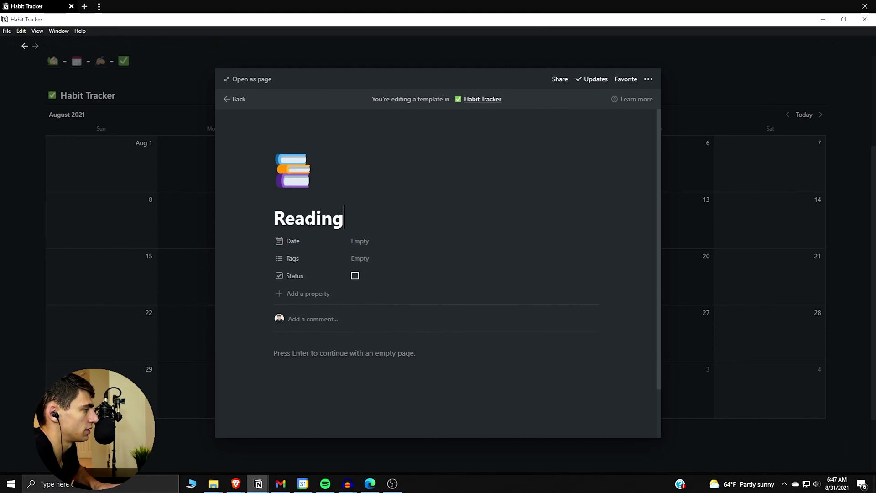
left_click(373, 253)
left_click(375, 289)
left_click(290, 355)
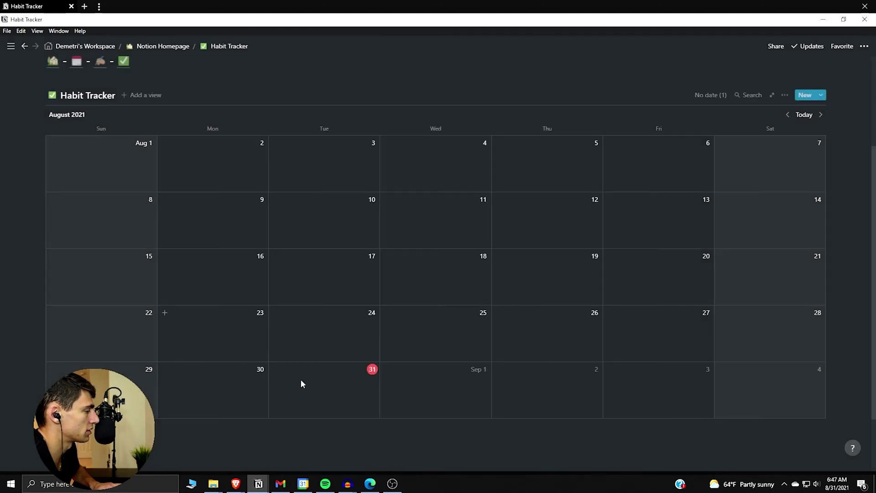
- Add a Push-ups template with a flexed-biceps emoji icon
left_click(821, 95)
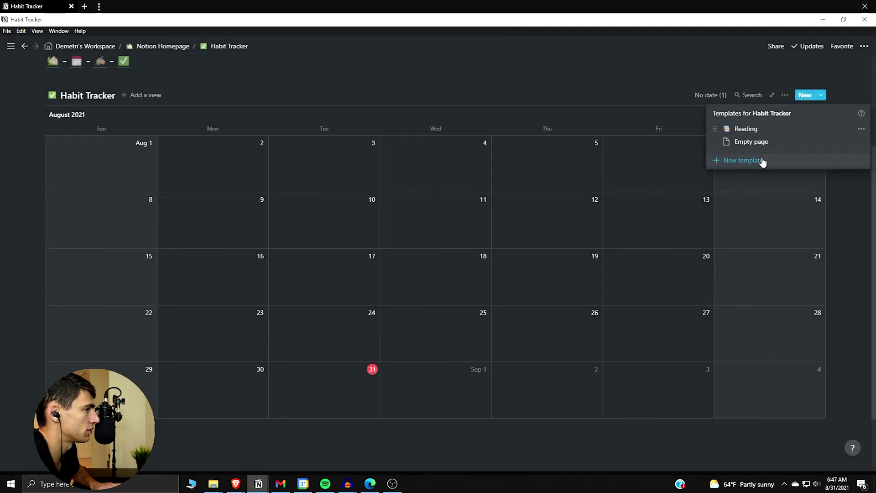
left_click(726, 172)
left_click(287, 130)
left_click(293, 164)
type("flex")
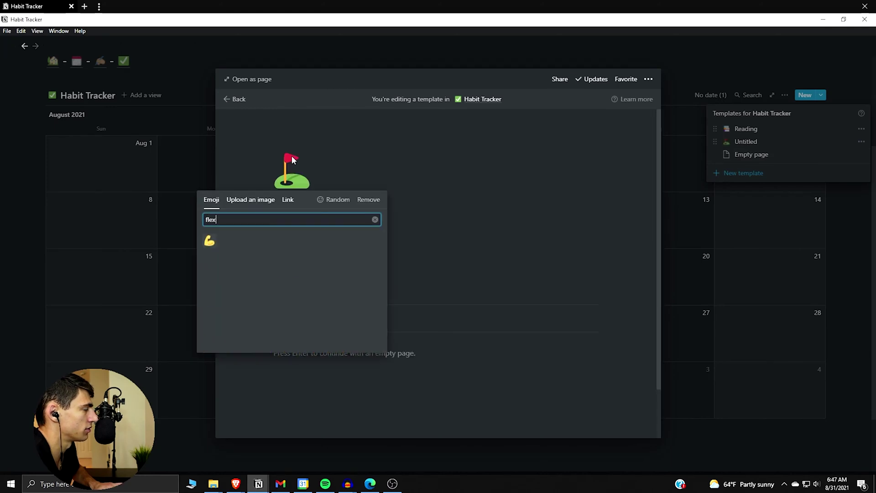
left_click(210, 241)
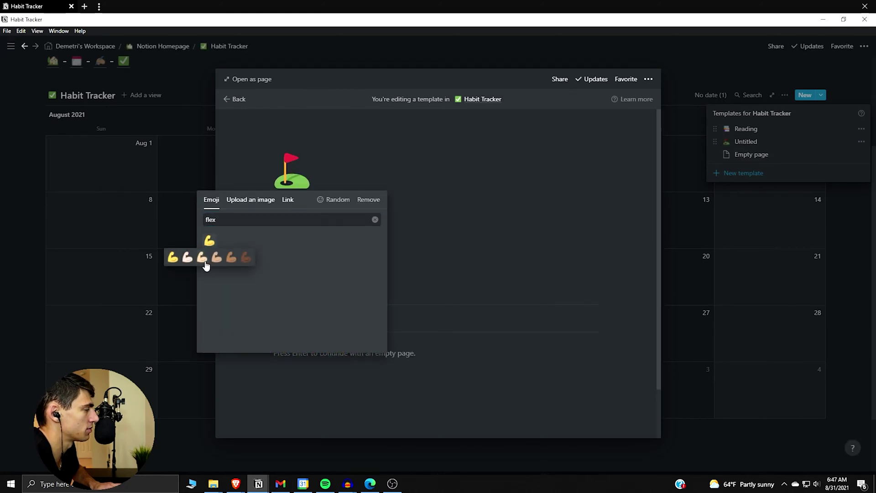
left_click(202, 258)
type("Push-ups")
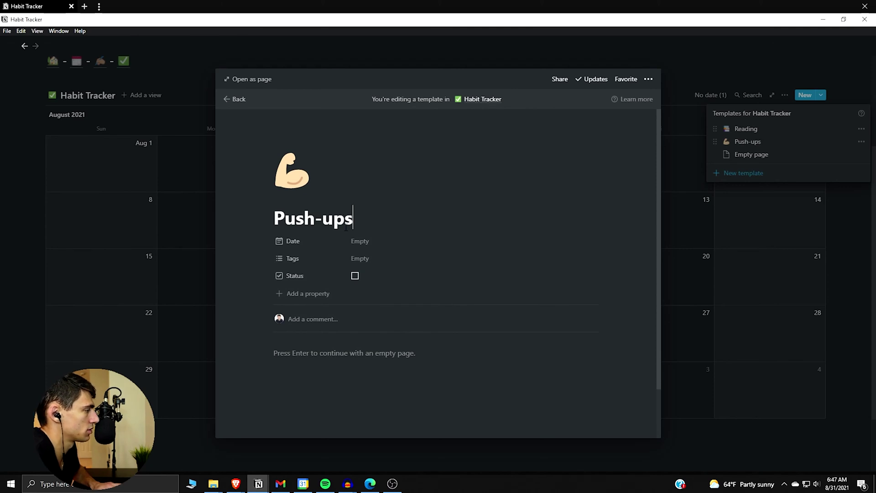
- Add a Journaling template with a writing-hand icon and the JOURNALING tag
left_click(381, 260)
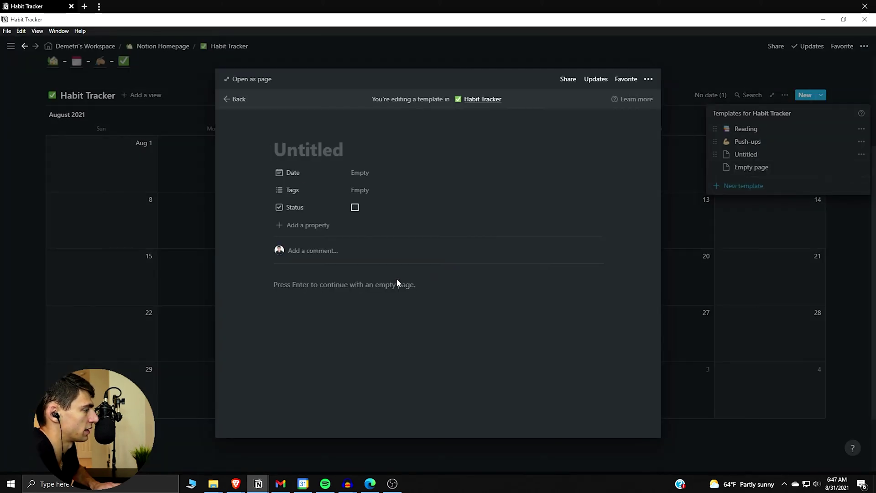
type("Journaling")
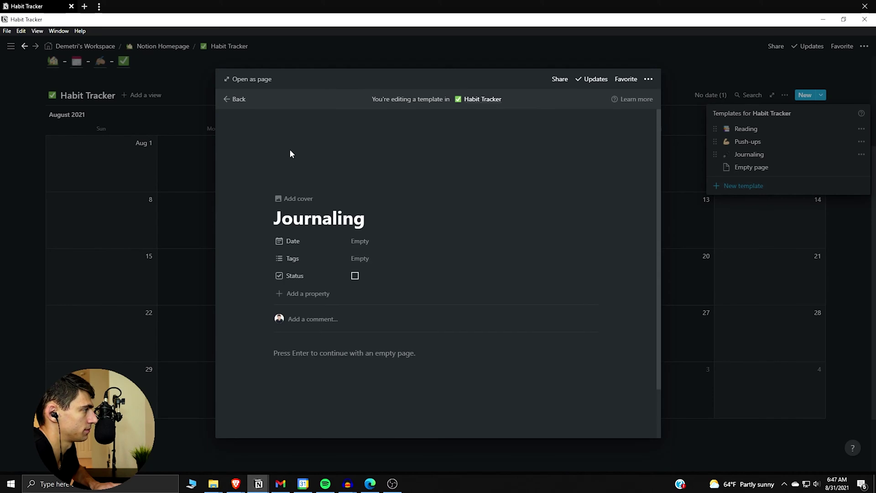
left_click(295, 197)
left_click(293, 164)
type("writ")
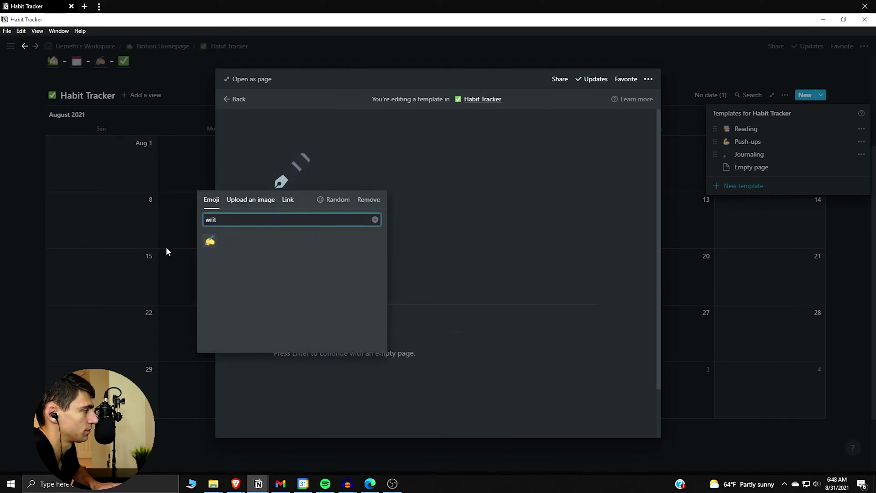
left_click(216, 259)
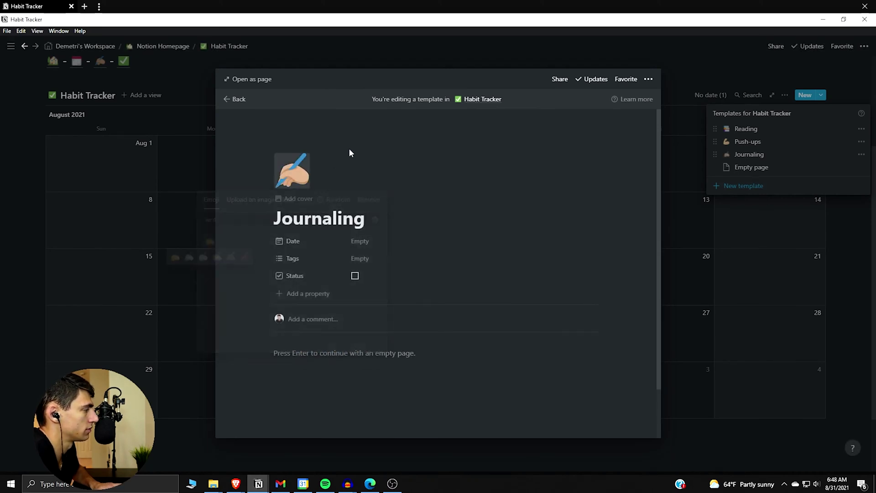
left_click(395, 257)
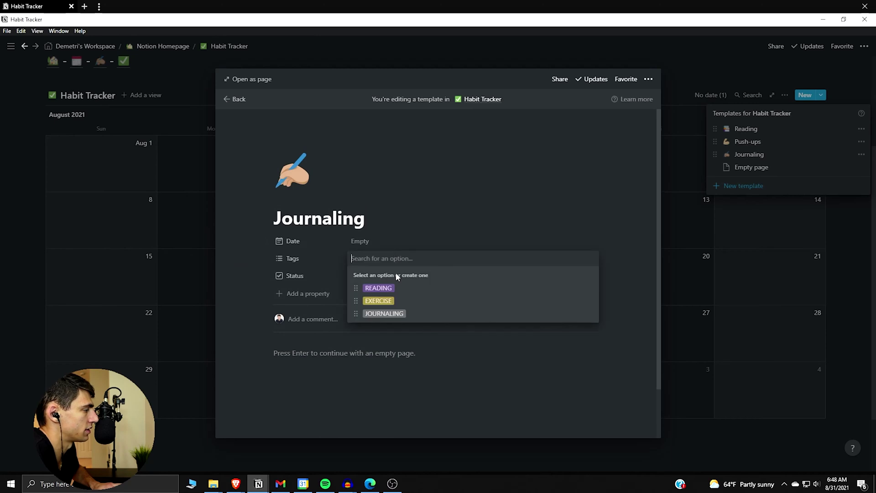
left_click(398, 313)
key("Escape")
key("Escape")
left_click(786, 95)
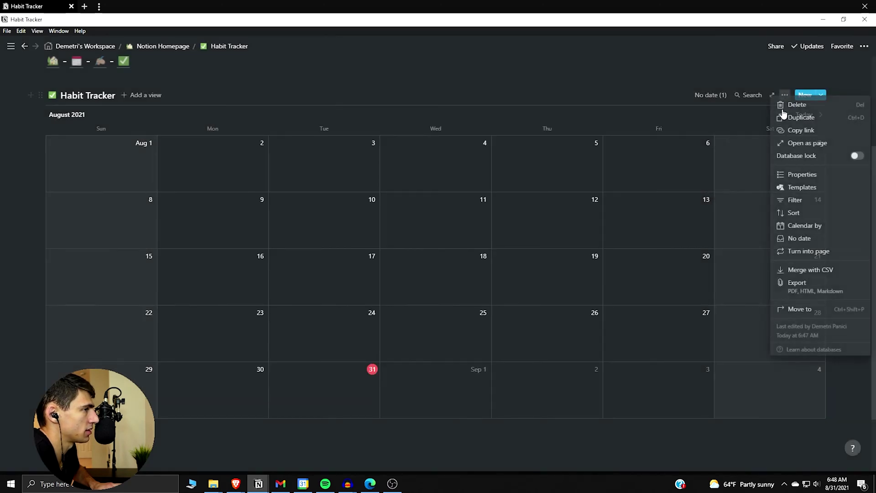
- Show Status and Tags on calendar cards and add a Reading entry from the Reading template
left_click(790, 174)
left_click(753, 144)
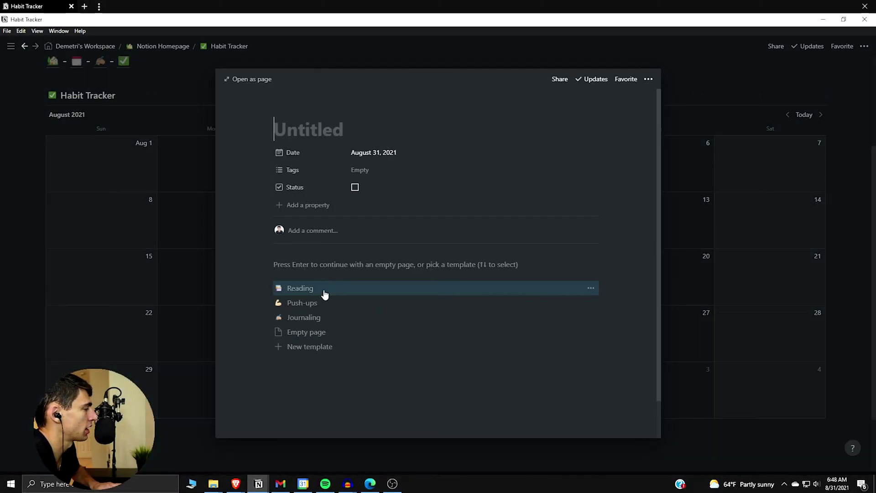
left_click(324, 294)
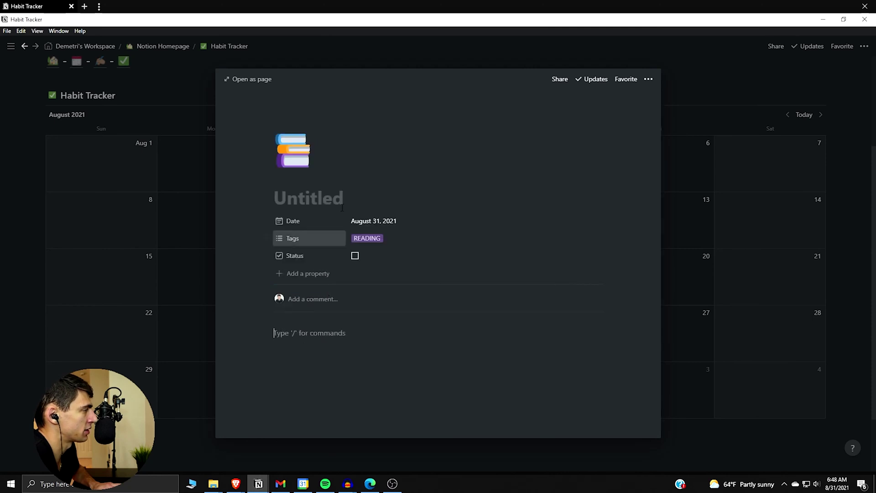
type("Reading")
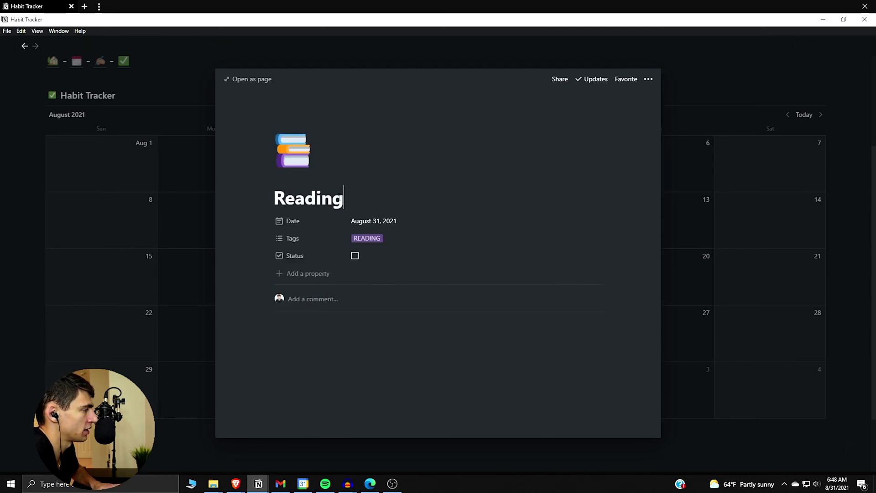
left_click(101, 324)
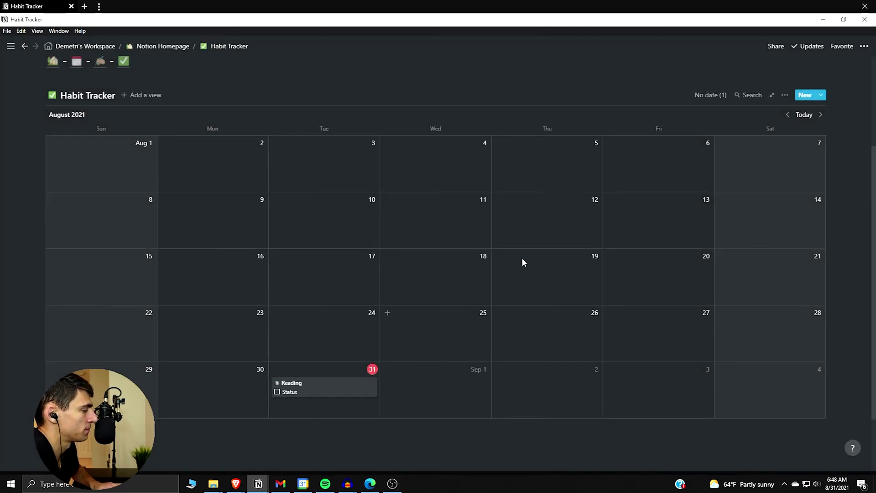
- Duplicate the Reading entry five times and rename the copies from 'Copy of Reading' to Reading
right_click(316, 395)
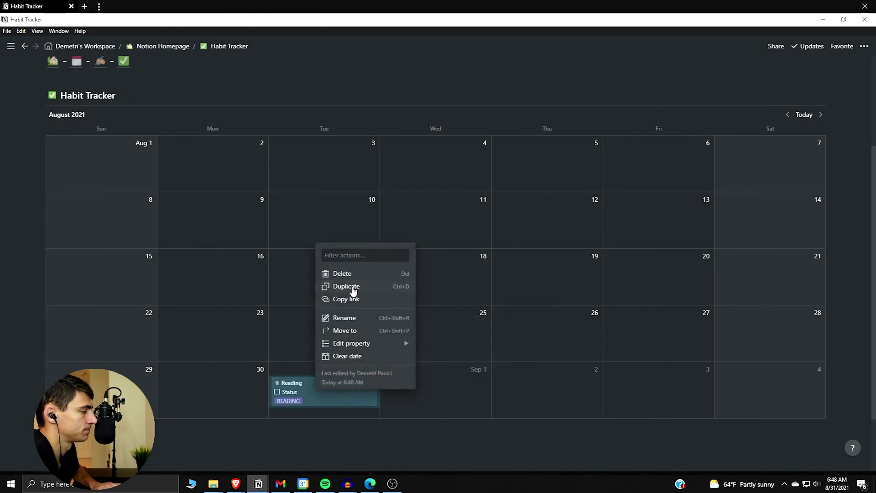
left_click(352, 286)
key("ctrl+d")
key("ctrl+d")
key("ctrl+d")
key("ctrl+d")
scroll(356, 284, "down", 3)
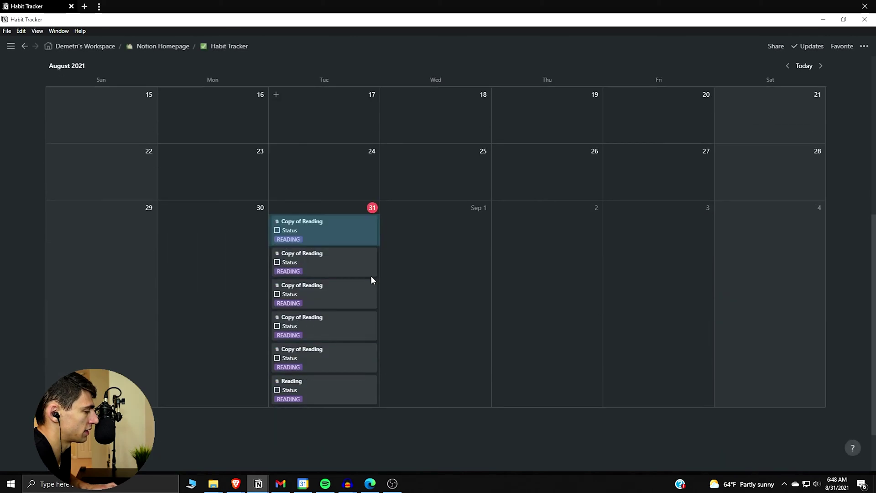
left_click(428, 240)
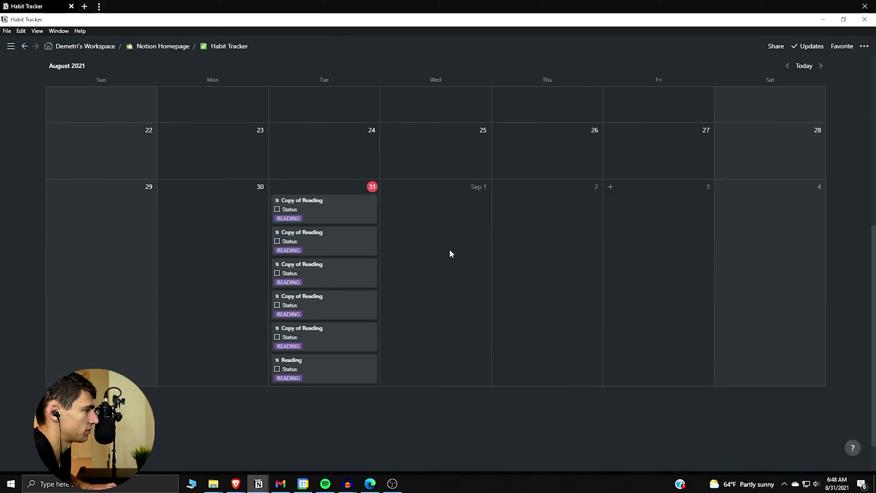
left_click_drag(404, 214, 327, 341)
right_click(327, 339)
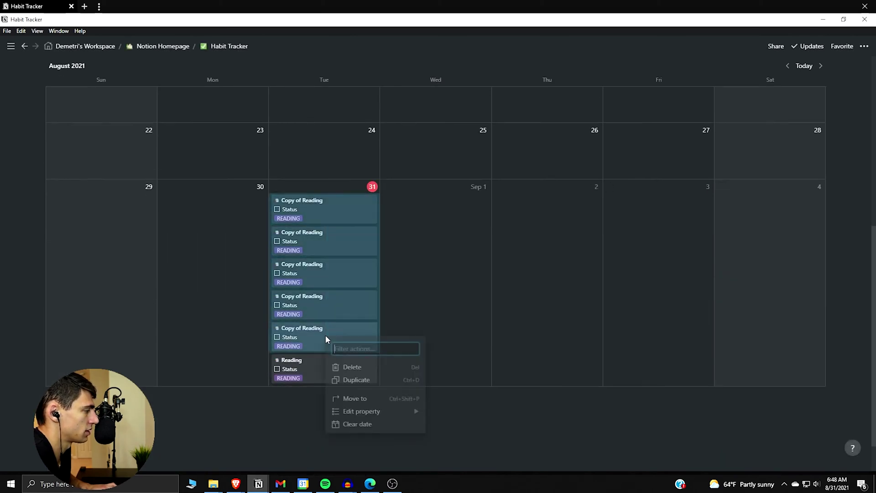
mouse_move(362, 410)
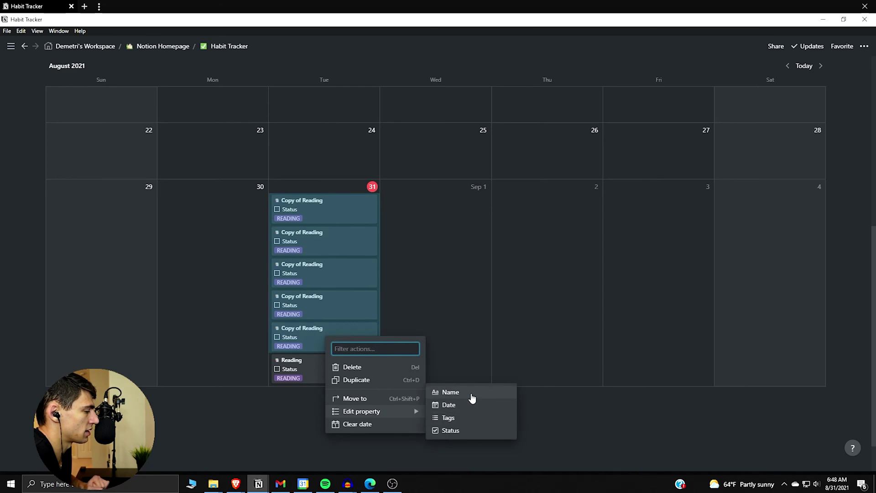
left_click(451, 392)
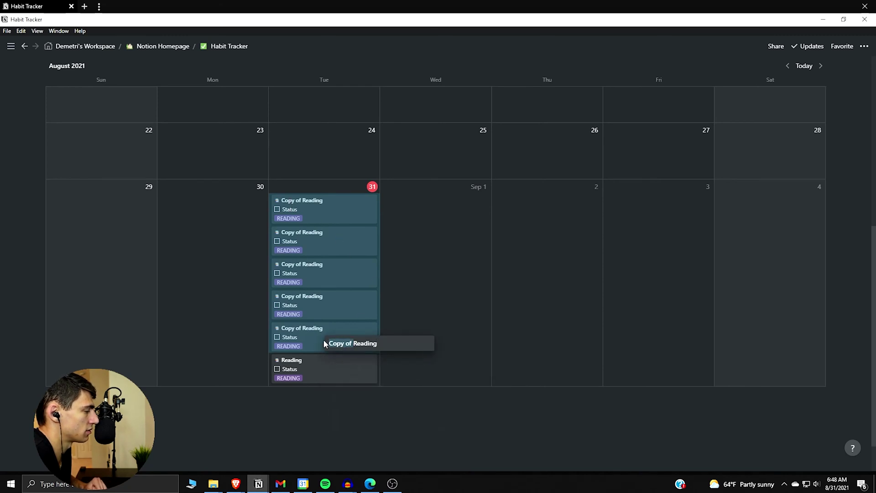
key("BackSpace")
key("Return")
right_click(336, 309)
mouse_move(383, 381)
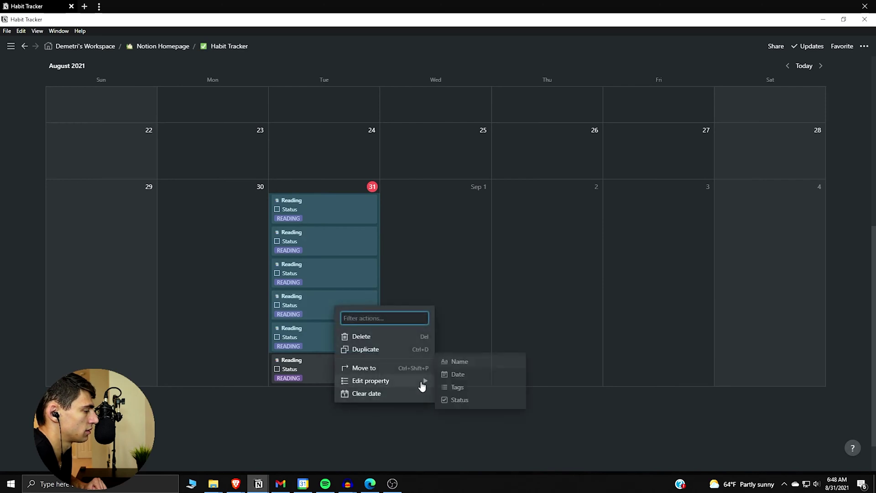
left_click(458, 363)
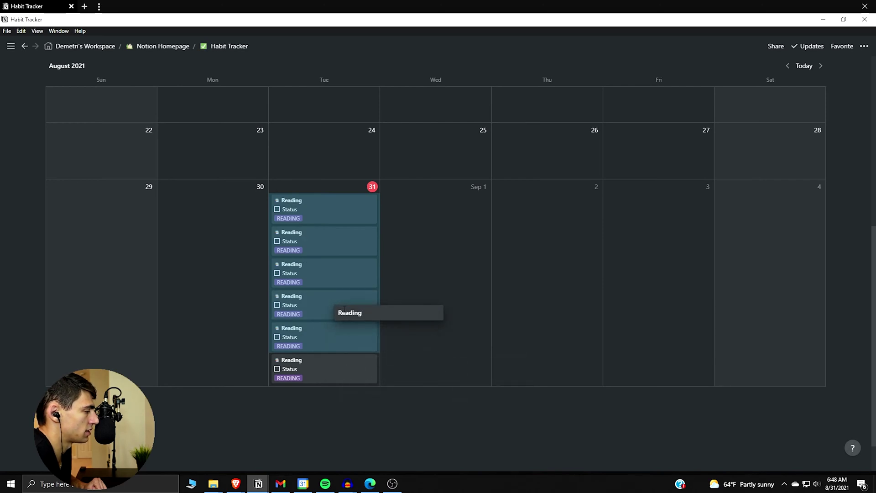
key("Escape")
- Drag Reading cards onto September 1, 2 and 3
left_click_drag(369, 204, 541, 212)
left_click_drag(346, 212, 662, 221)
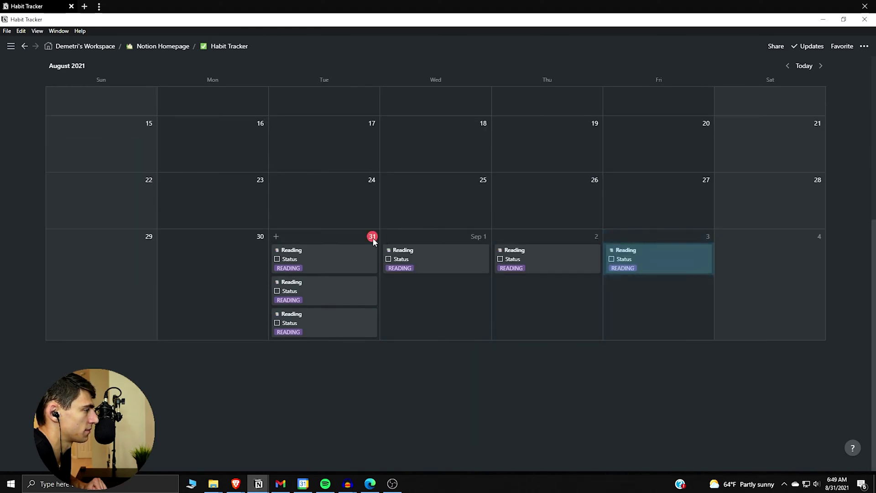
- Move the August 31 Reading entry to September 5 and show September 2021 in the calendar
left_click_drag(349, 258, 724, 274)
left_click(352, 297)
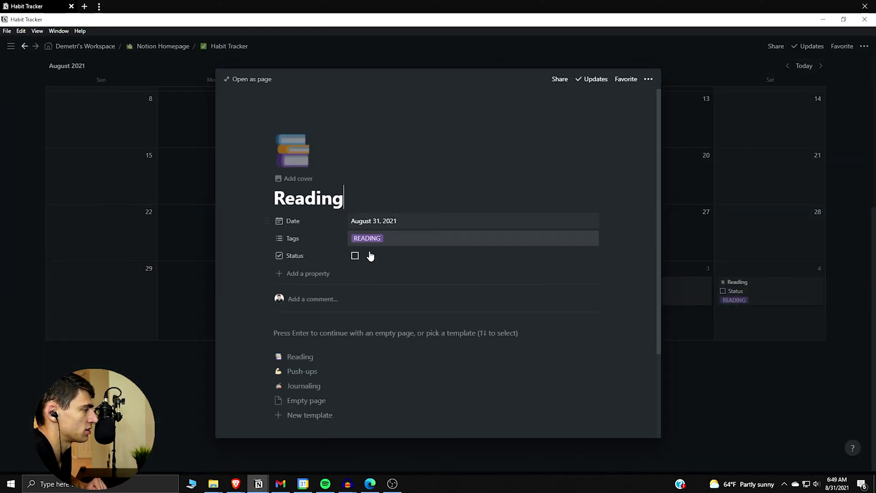
left_click(385, 224)
left_click(364, 348)
left_click(397, 108)
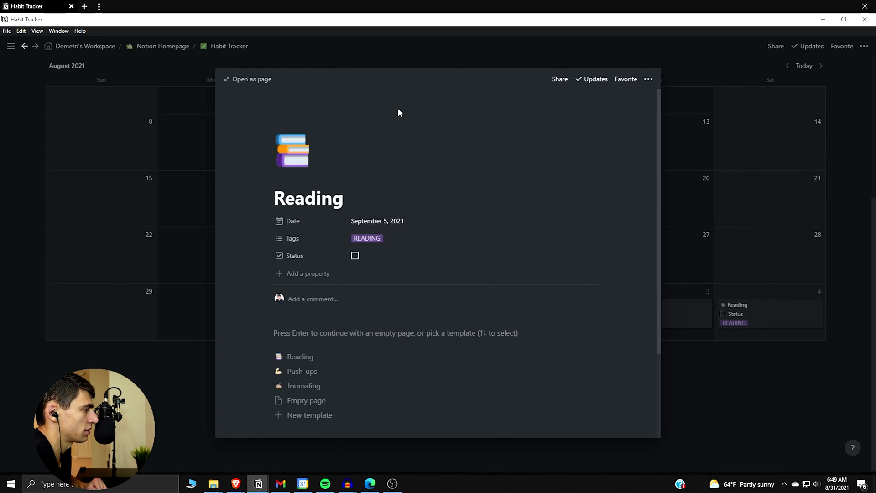
left_click(730, 197)
scroll(788, 206, "up", 3)
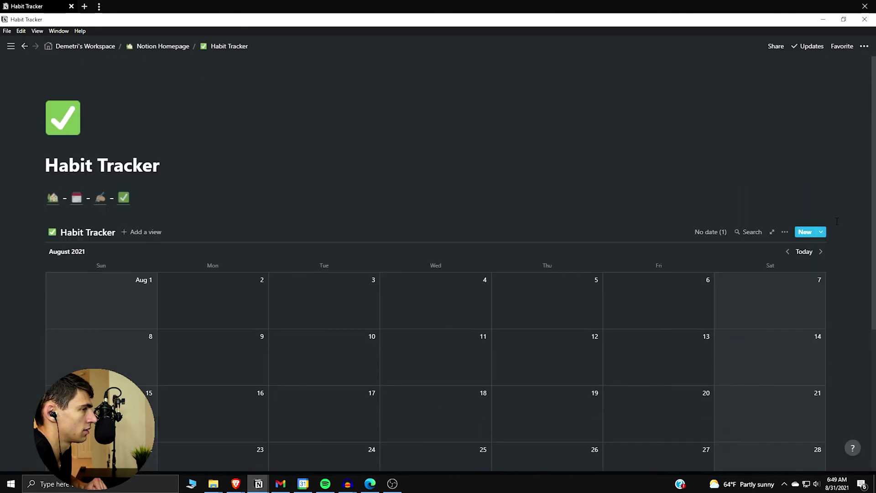
left_click(822, 252)
scroll(117, 288, "down", 1)
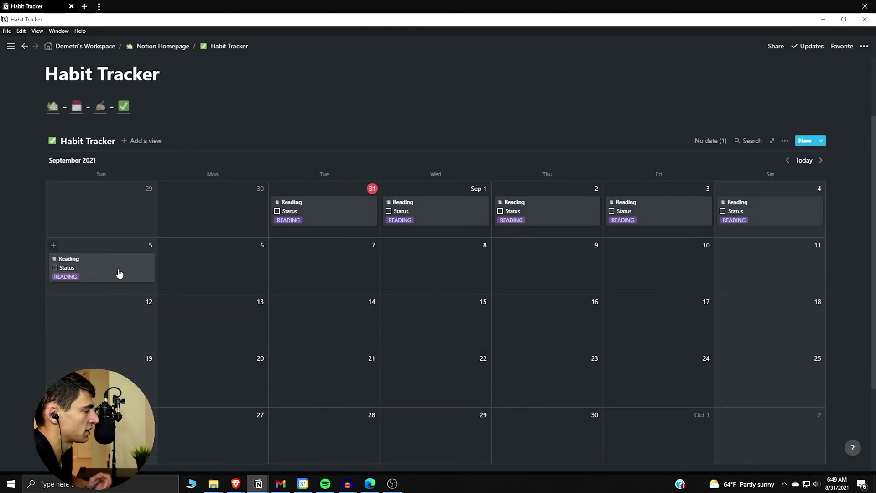
- Duplicate the September 5 Reading entry many times with Ctrl+D, stacking copies on that Sunday
right_click(116, 274)
left_click(143, 312)
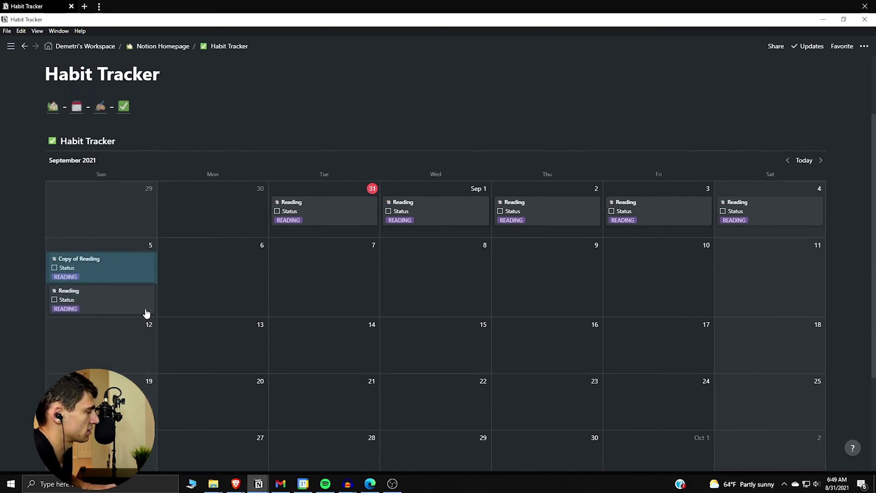
key("ctrl+d")
key("ctrl+d")
key("ctrl+d")
left_click(210, 217)
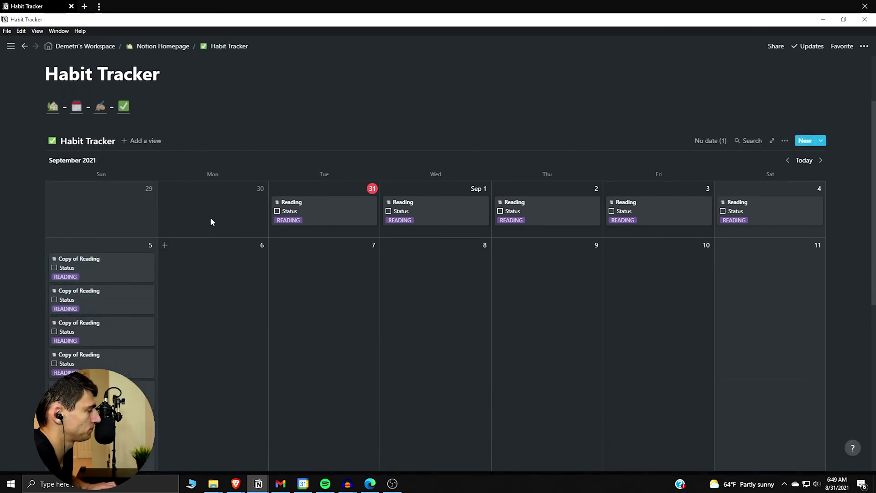
scroll(195, 209, "down", 2)
left_click_drag(178, 177, 100, 354)
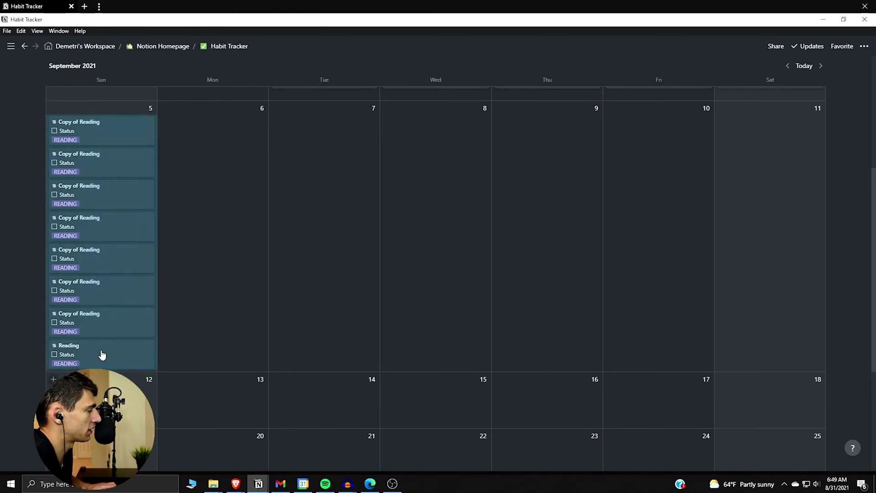
scroll(137, 315, "down", 1)
key("ctrl+d")
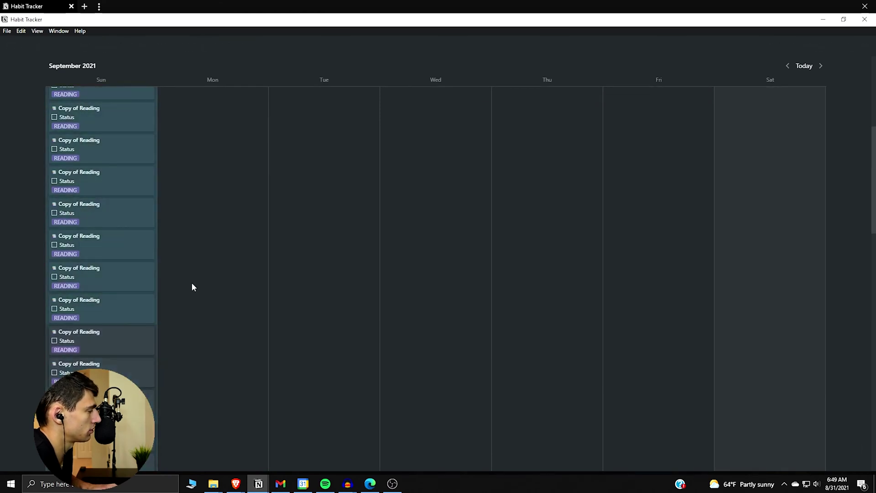
- Select the stacked Copy of Reading cards and move them down to Sunday September 19
mouse_move(92, 311)
left_mouse_down()
mouse_move(76, 250)
mouse_move(112, 310)
left_mouse_up()
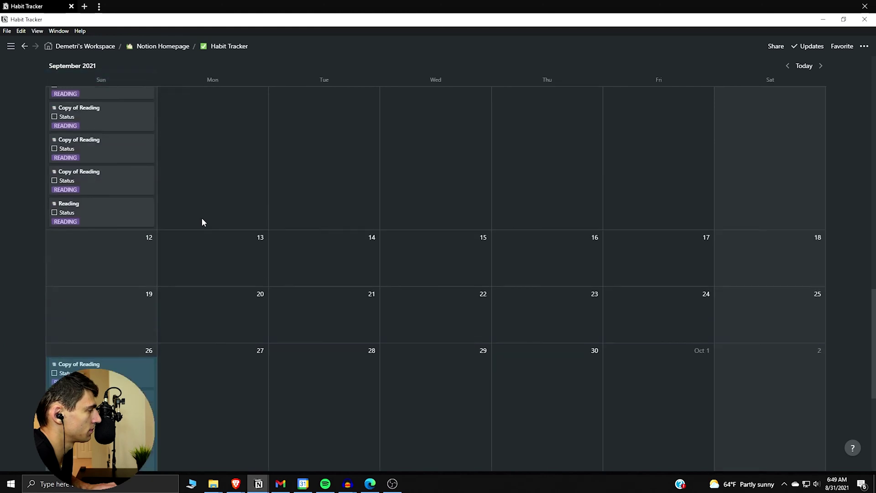
left_click_drag(185, 214, 107, 99)
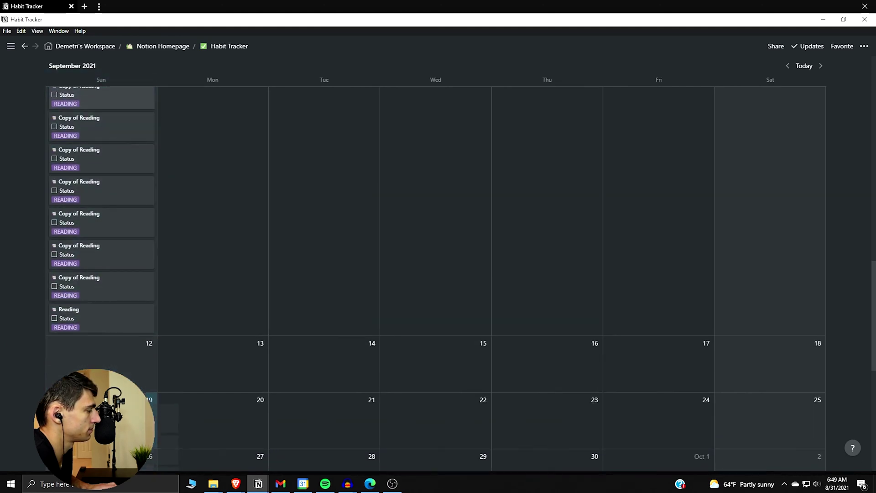
left_click_drag(123, 419, 122, 235)
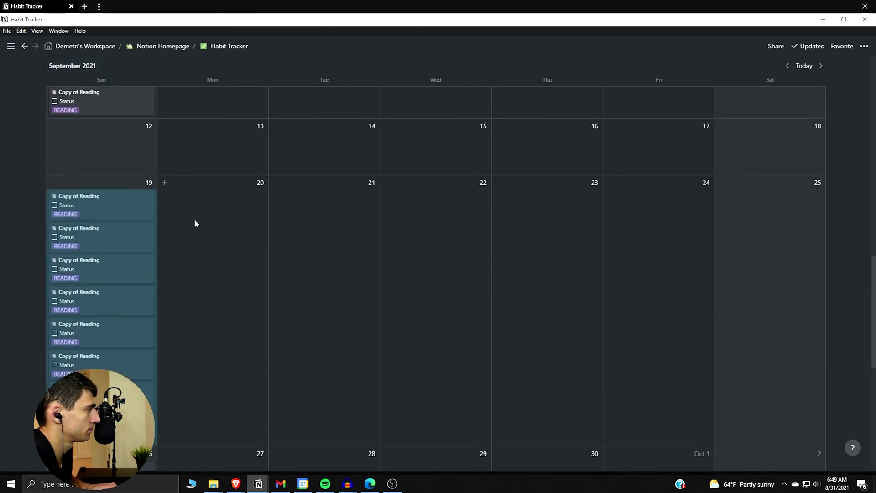
scroll(195, 224, "up", 3)
mouse_move(169, 280)
left_mouse_down()
mouse_move(106, 169)
mouse_move(105, 108)
left_mouse_up()
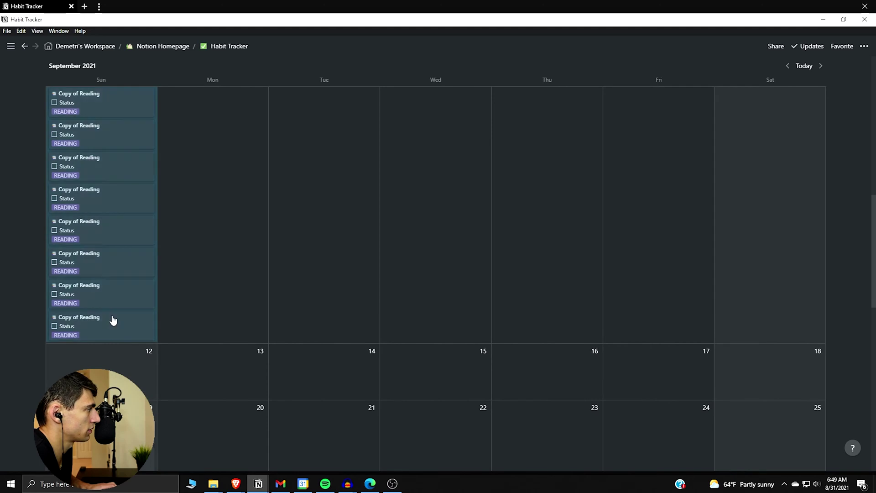
scroll(306, 277, "down", 3)
scroll(290, 275, "down", 3)
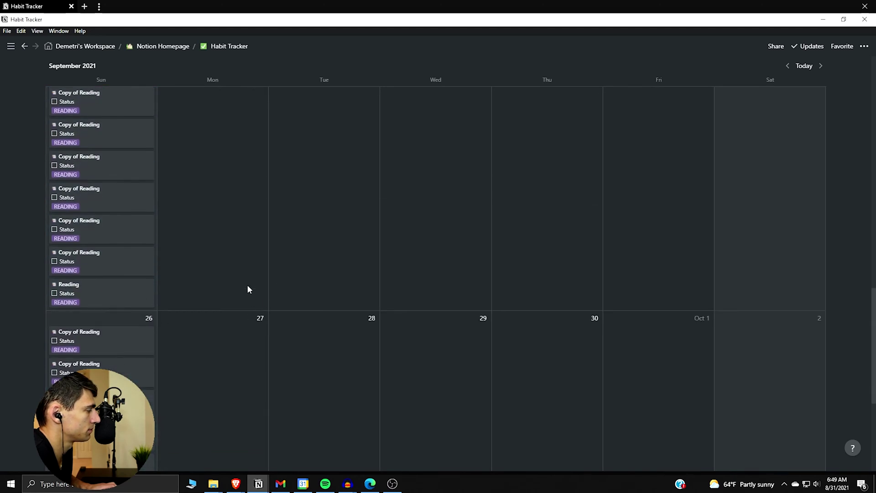
left_click_drag(187, 329, 65, 195)
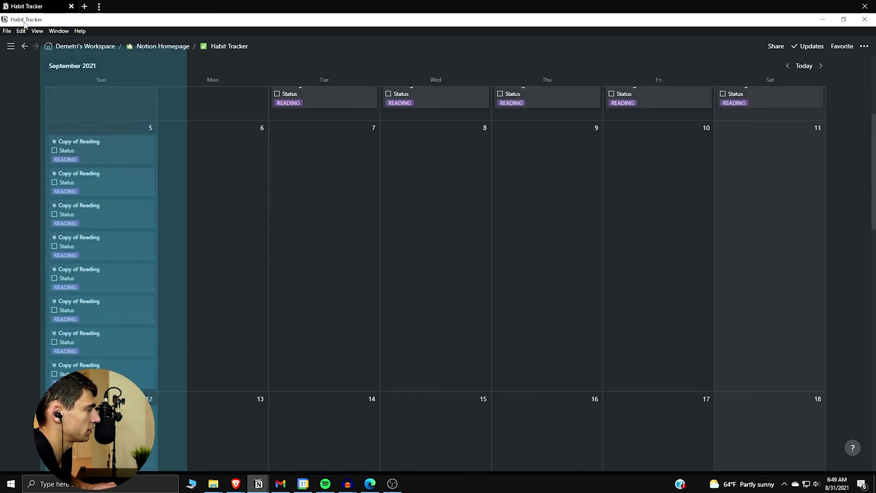
- Rename the selected Copy of Reading cards to Reading via Edit property > Name
right_click(83, 211)
mouse_move(117, 282)
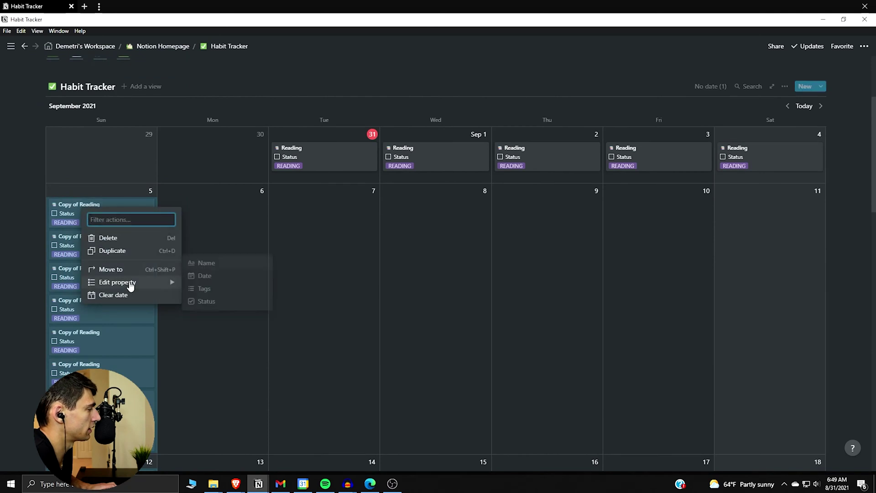
left_click(205, 263)
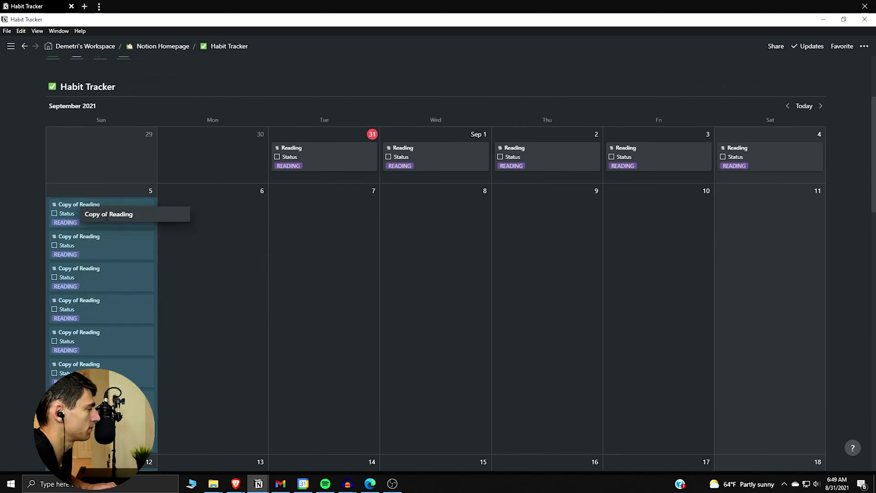
key("Return")
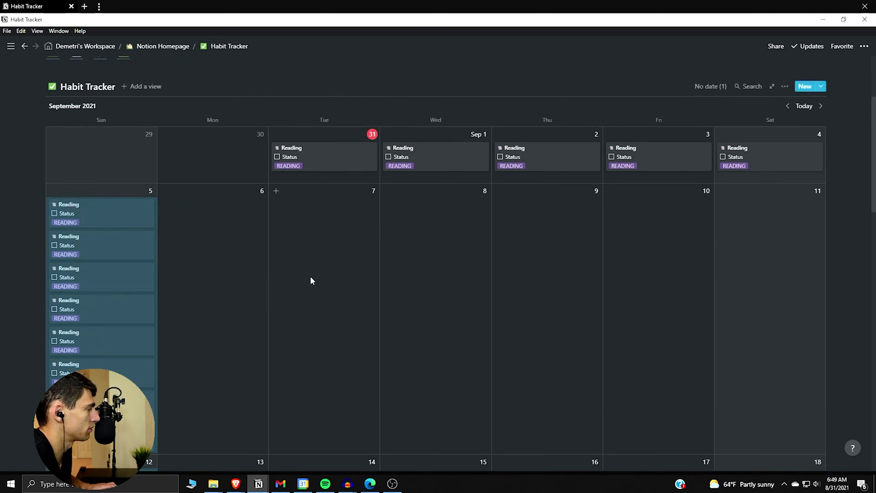
- Spread Sunday's Reading cards across Monday 6 through Saturday 11, one per day
left_click_drag(91, 245, 212, 246)
left_click_drag(141, 253, 322, 213)
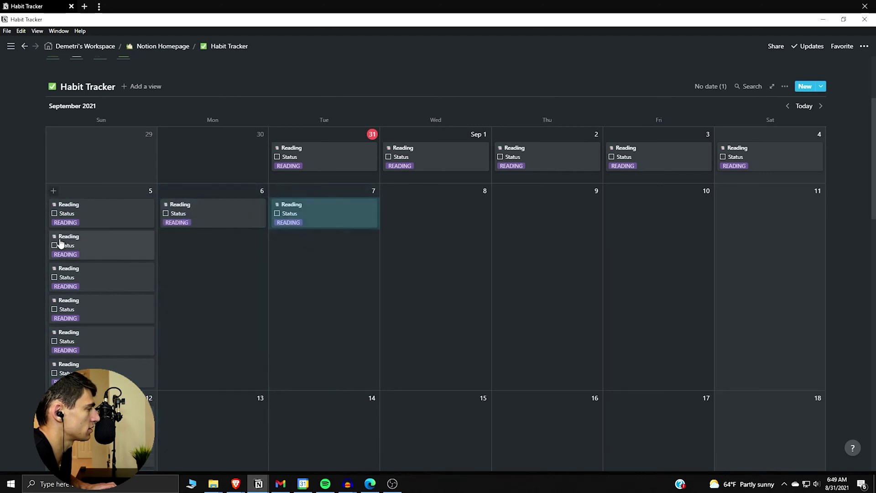
left_click_drag(63, 244, 294, 254)
left_click_drag(357, 253, 431, 247)
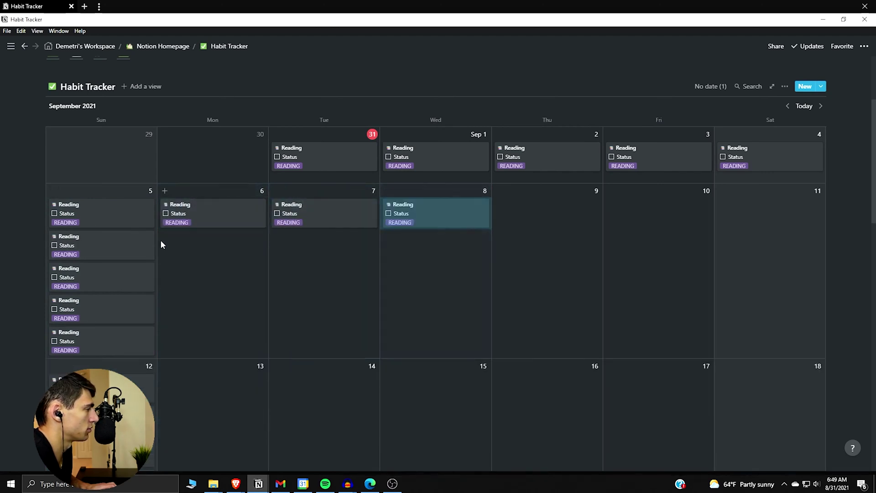
left_click_drag(137, 245, 548, 247)
mouse_move(74, 254)
left_mouse_down()
mouse_move(615, 255)
mouse_move(657, 227)
left_mouse_up()
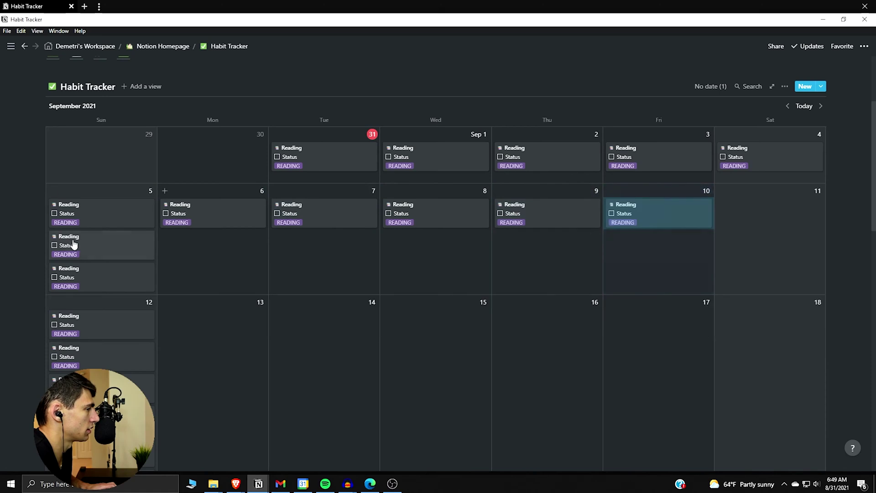
left_click_drag(82, 247, 739, 219)
scroll(188, 267, "down", 3)
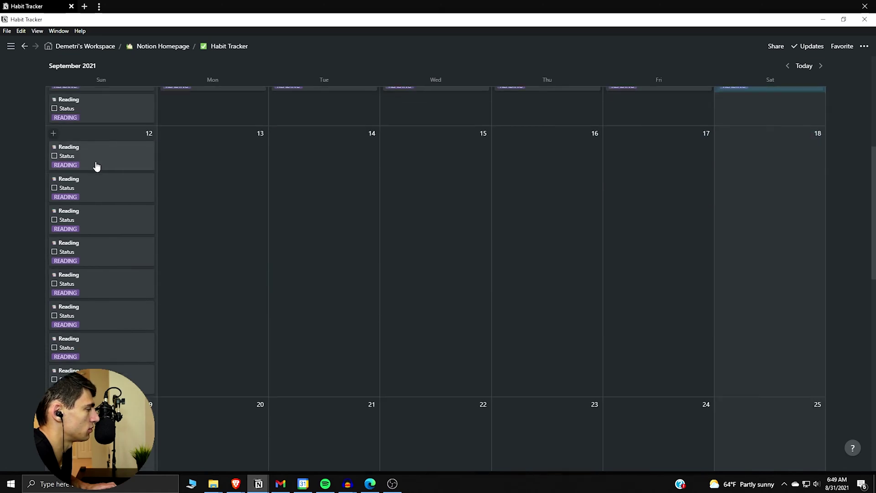
scroll(96, 167, "up", 3)
- Spread Reading cards over the later weeks of September and delete the extras on Sunday 26
left_click_drag(110, 190, 538, 249)
mouse_move(90, 302)
left_mouse_down()
mouse_move(493, 337)
mouse_move(230, 391)
left_mouse_up()
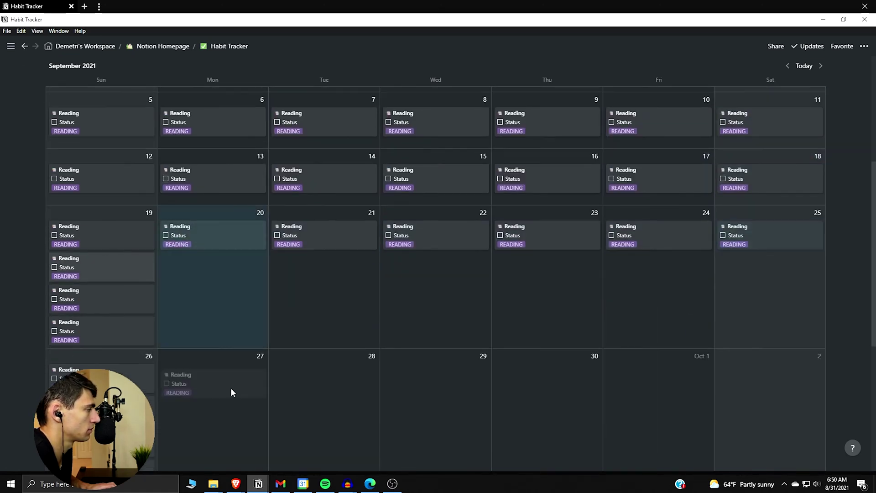
scroll(230, 392, "down", 2)
left_click_drag(125, 299, 86, 313)
key("Delete")
scroll(248, 313, "up", 3)
scroll(407, 294, "down", 1)
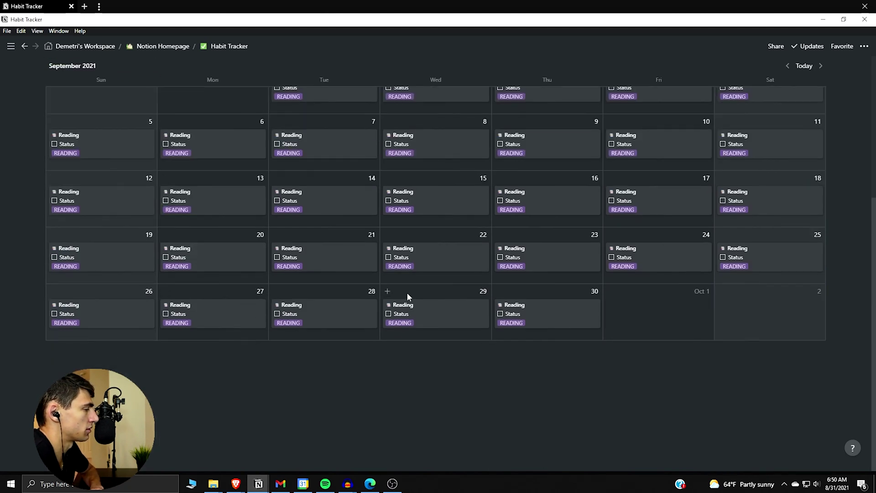
scroll(407, 297, "up", 3)
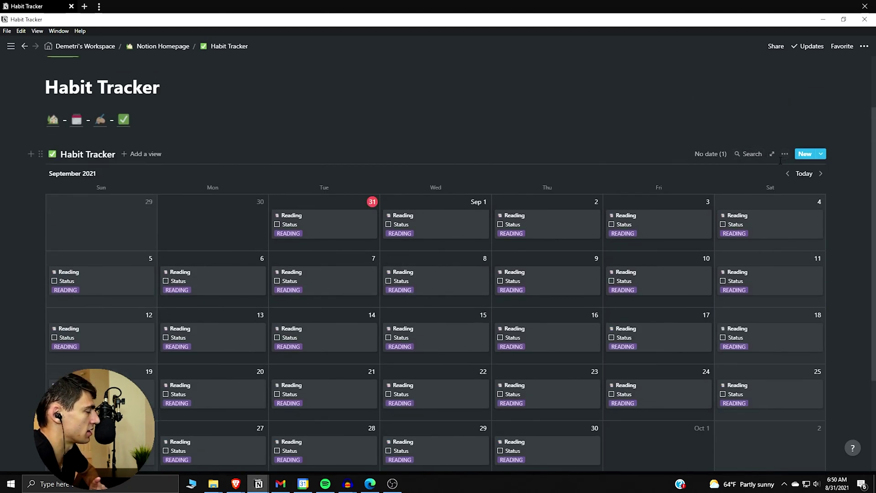
- Create a new August 31 entry from the Push-Ups template, tagged EXERCISE, and return to the calendar
left_click(785, 154)
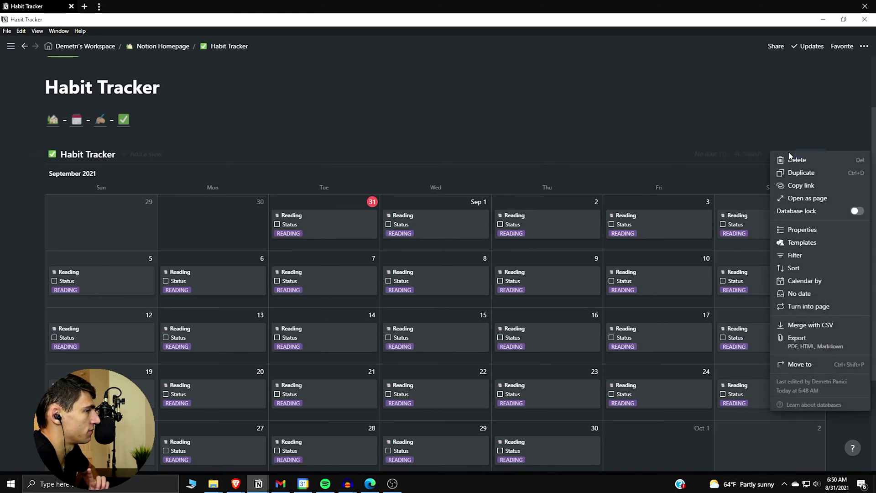
left_click(753, 161)
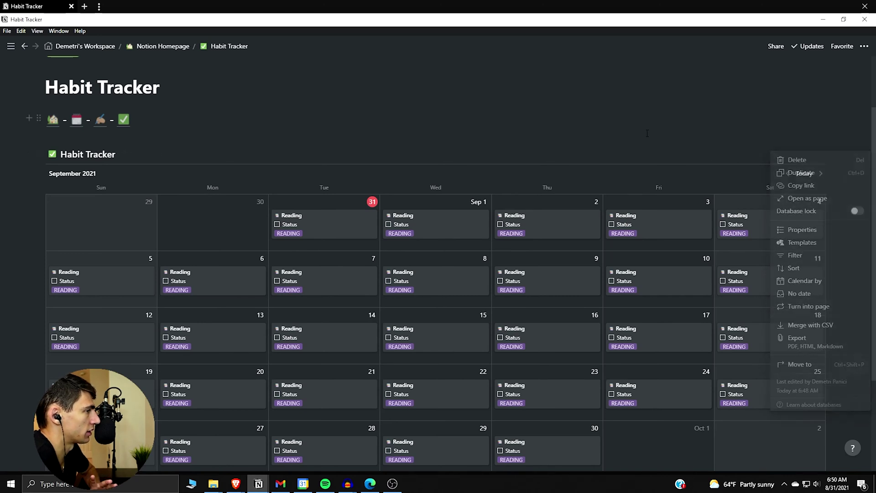
left_click(317, 204)
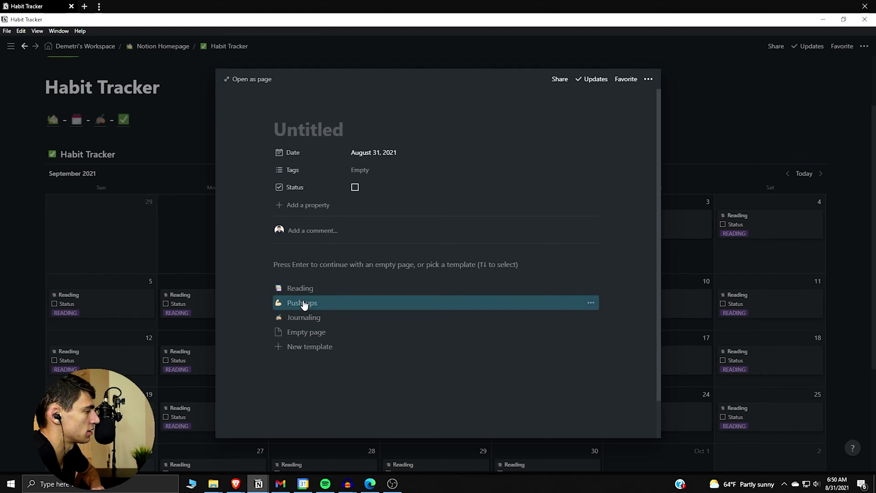
left_click(303, 302)
type("Push-Ups")
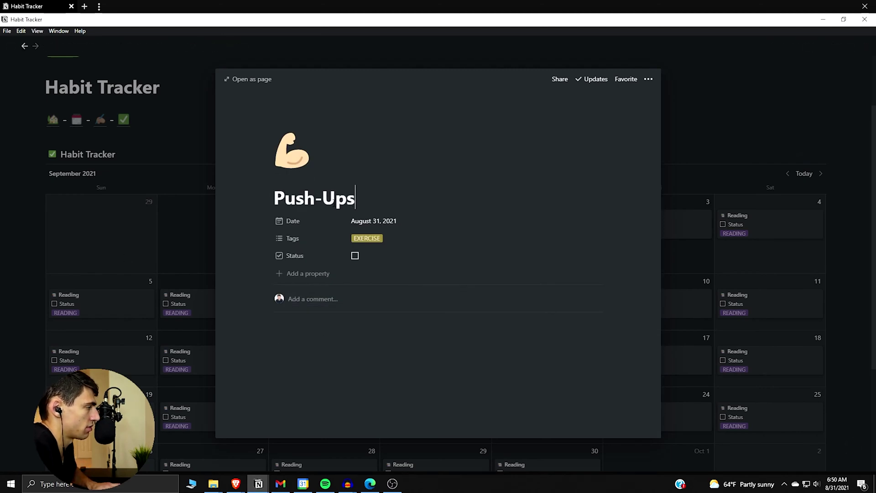
left_click(166, 258)
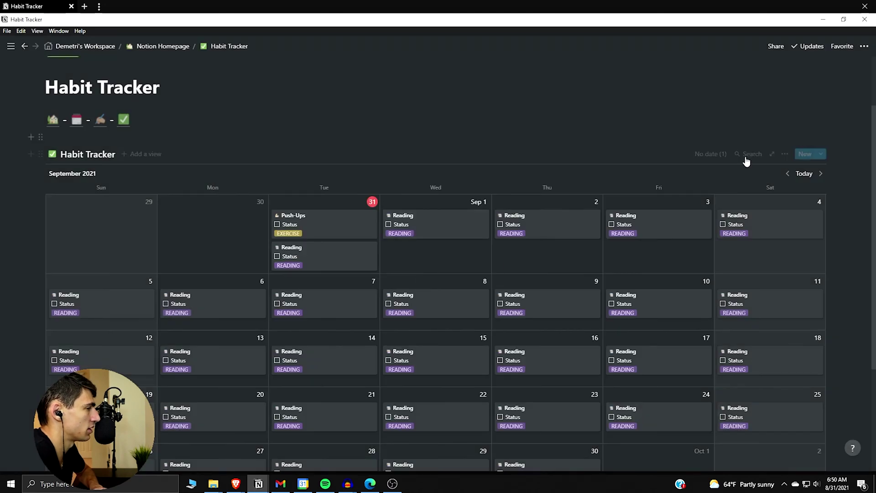
type("push")
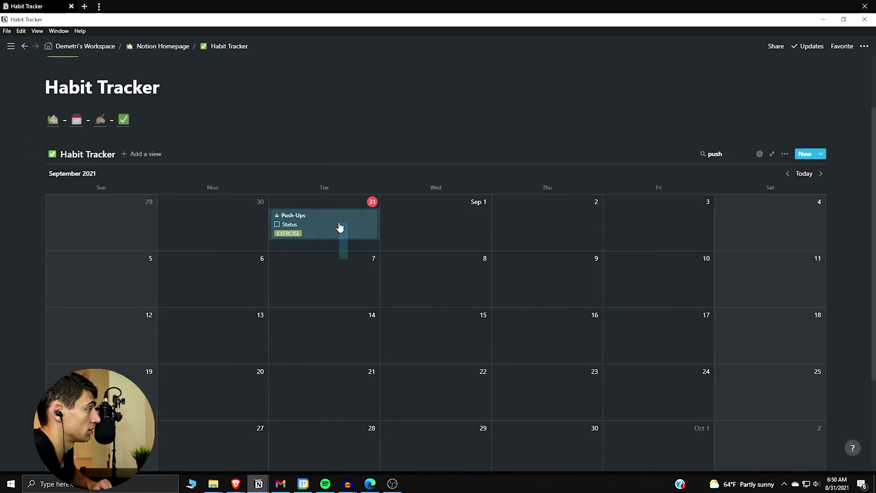
- Duplicate the Push-Ups entry several times with Ctrl+D on August 31
right_click(339, 225)
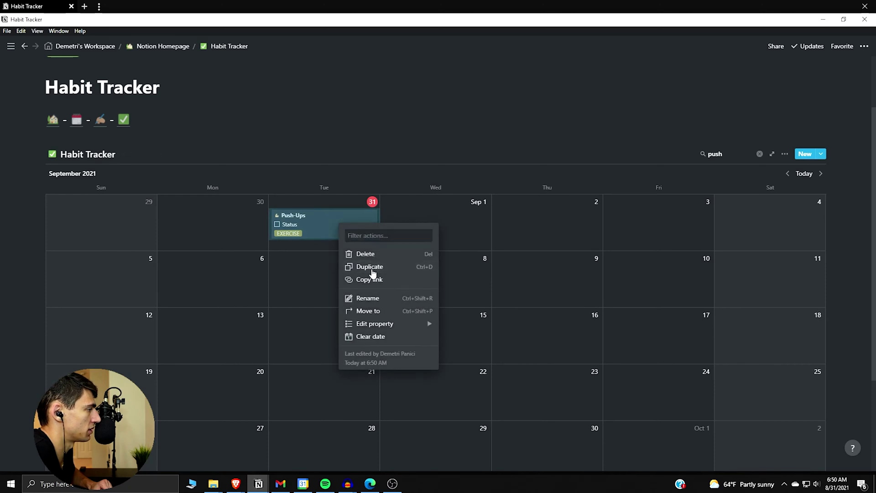
left_click(373, 274)
key("ctrl+d")
key("ctrl+d")
key("ctrl+d")
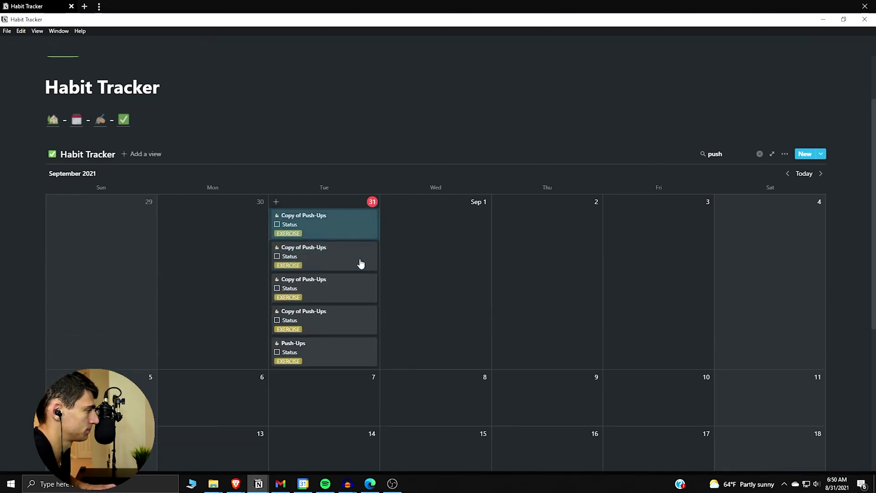
left_click(415, 248)
- Rename the five copies to Push-Ups and move them onto the first days of September
left_click_drag(410, 212, 317, 322)
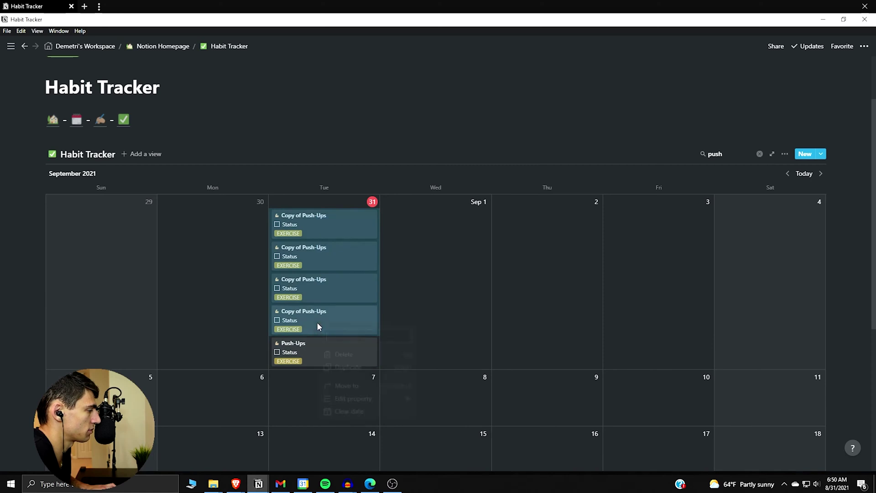
right_click(317, 322)
mouse_move(354, 398)
left_click(443, 379)
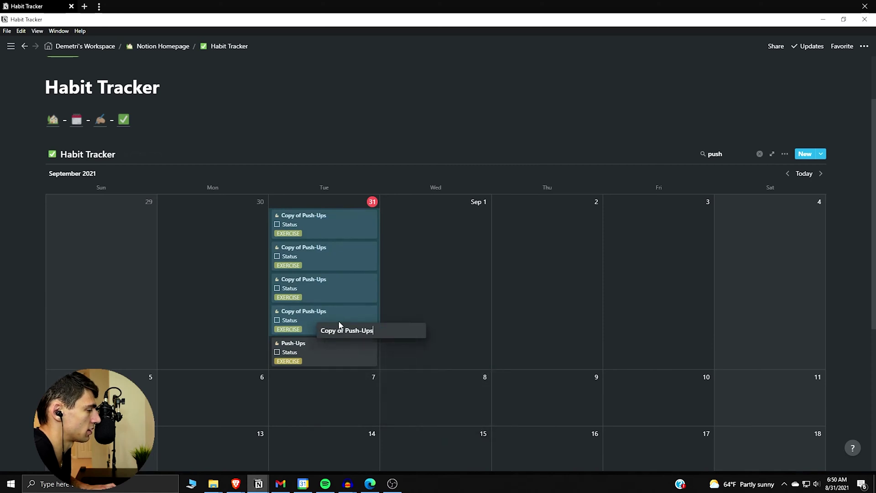
key("BackSpace")
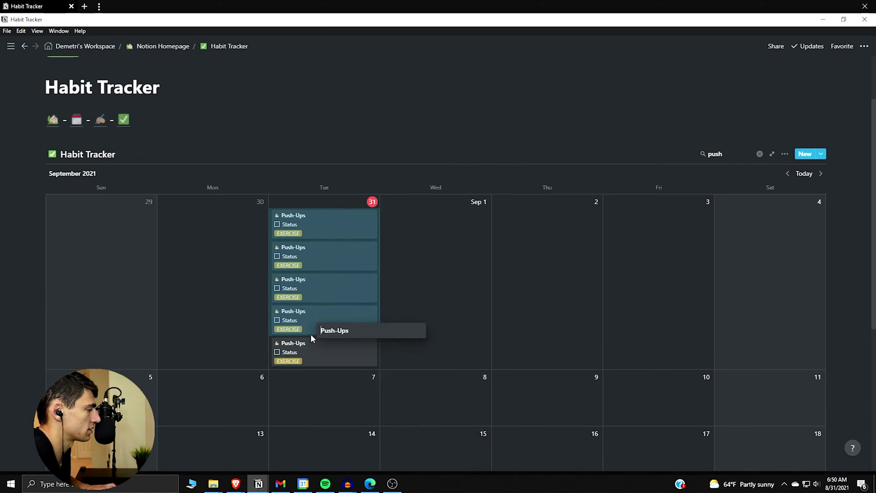
key("Return")
mouse_move(404, 248)
left_mouse_down()
mouse_move(789, 348)
mouse_move(204, 315)
mouse_move(225, 229)
left_mouse_up()
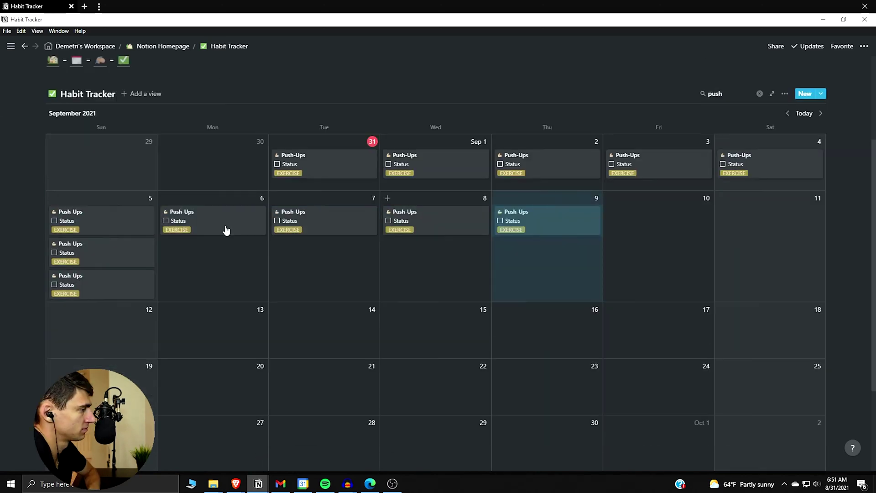
left_click_drag(145, 291, 112, 170)
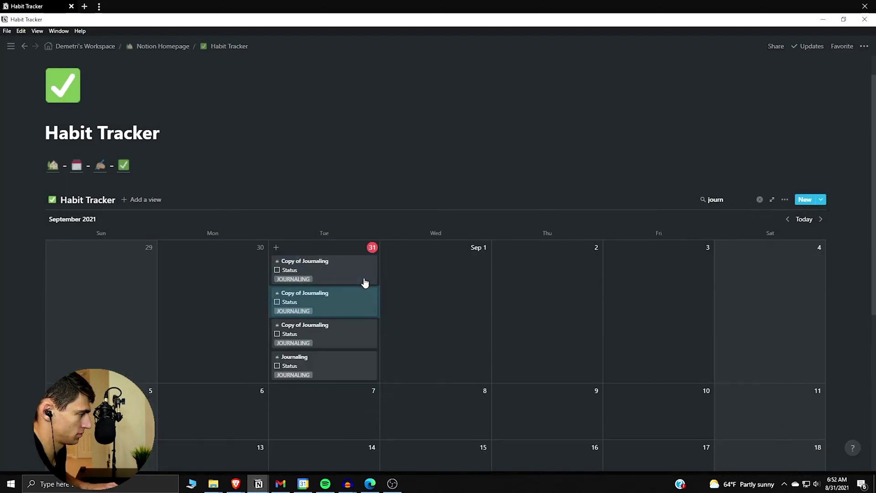
left_click_drag(364, 282, 790, 192)
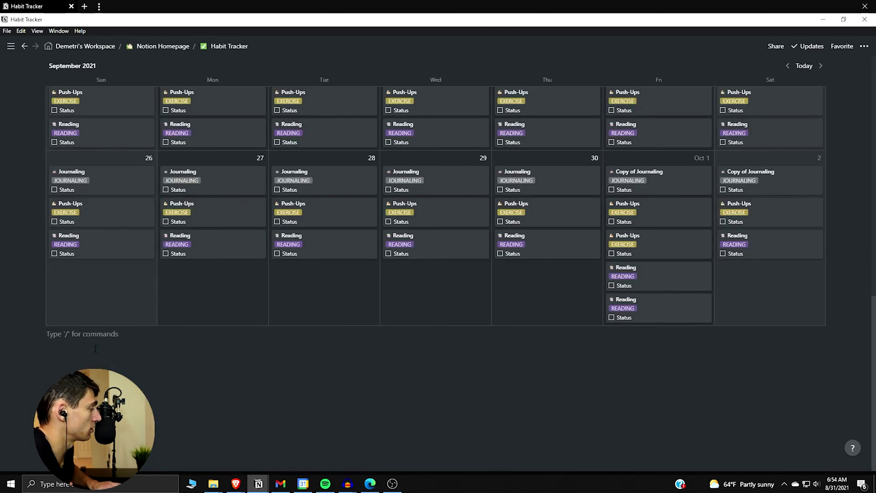
type("/")
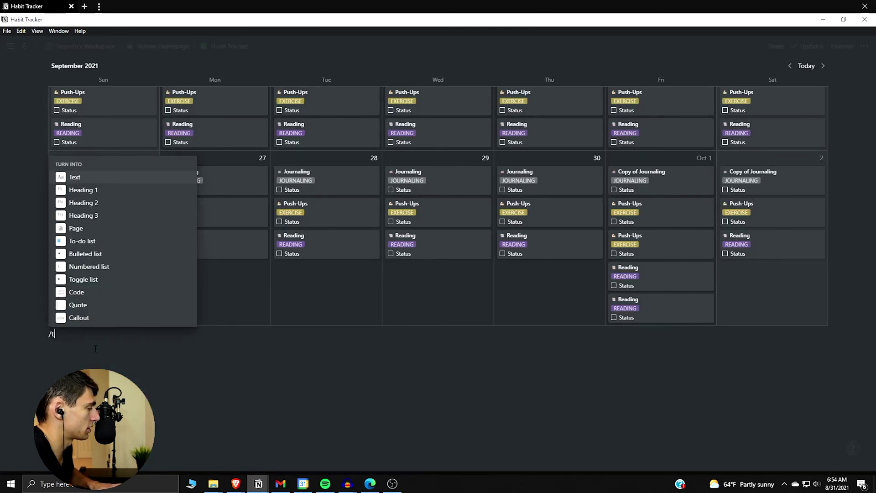
type("tem")
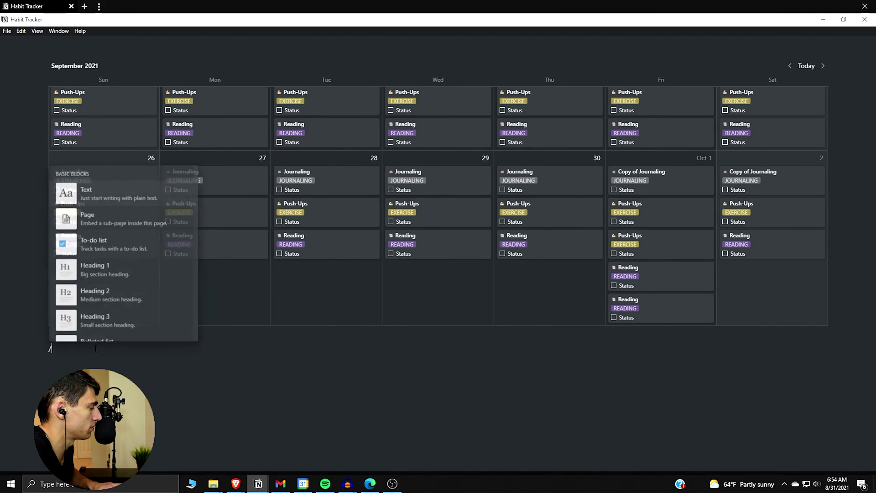
type("pl")
- Insert a Template button block below the calendar and clear its placeholder to-do
key("Escape")
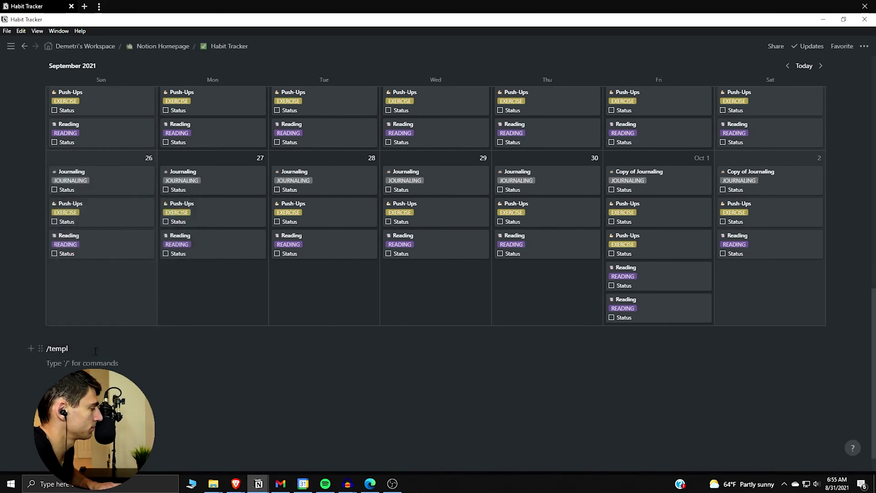
type("/")
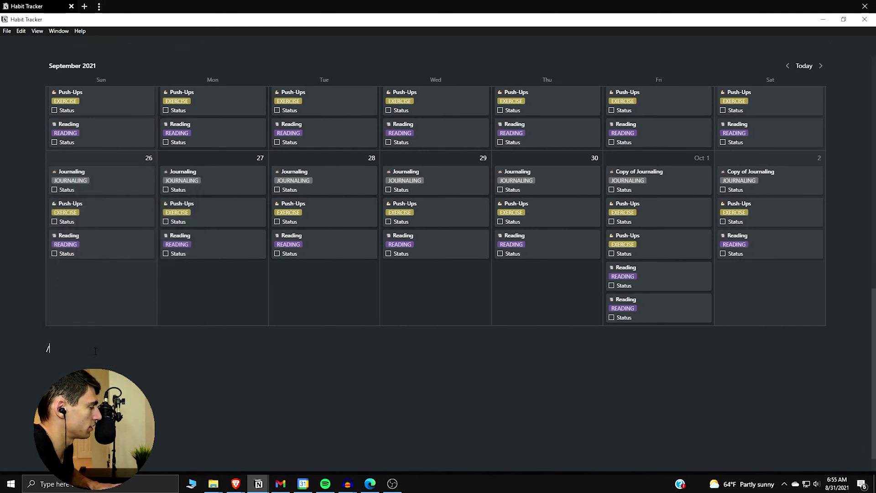
type("/templ")
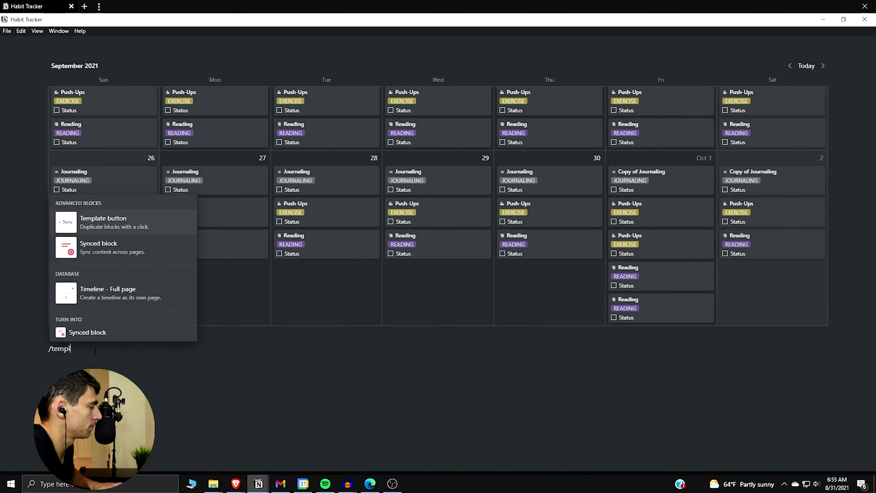
key("Return")
scroll(438, 275, "down", 3)
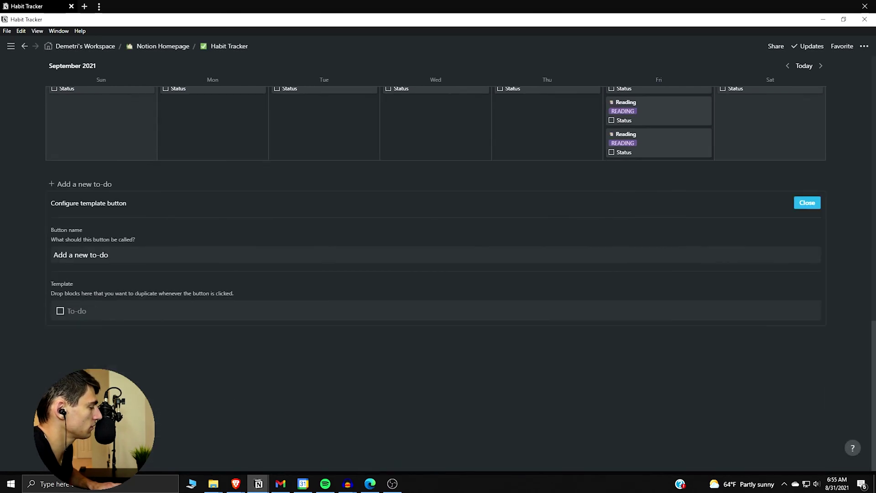
key("BackSpace")
key("Return")
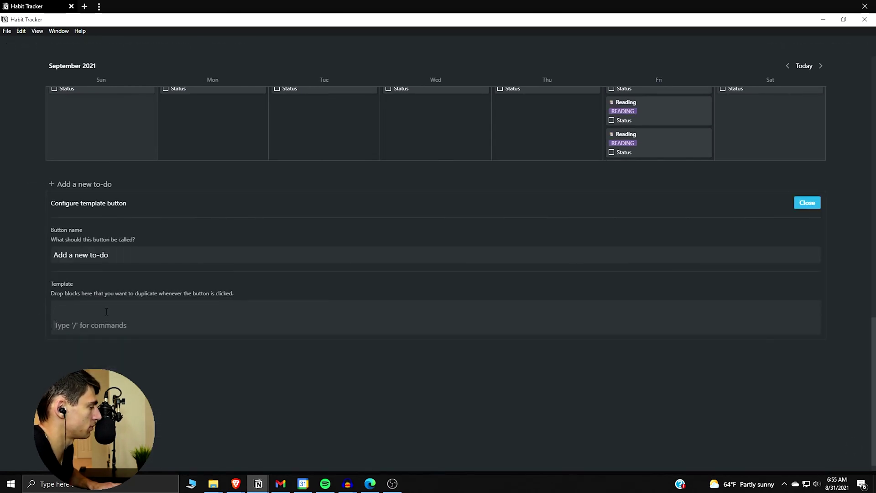
scroll(494, 261, "up", 3)
scroll(597, 210, "up", 1)
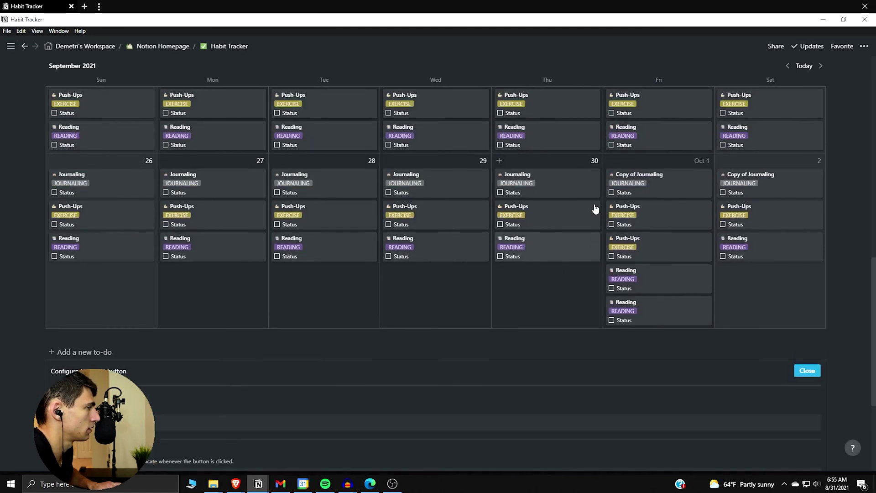
- Delete and restore the Oct 1 card, then rename both journaling cards to Journaling
right_click(647, 200)
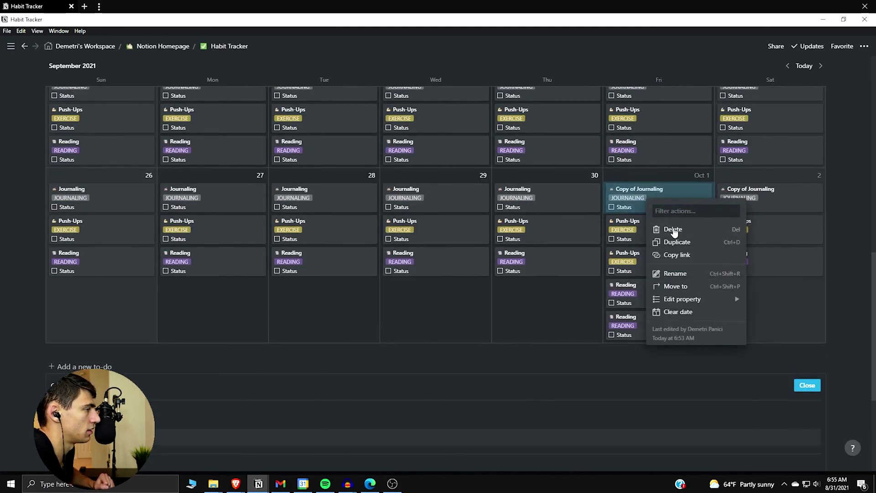
left_click(673, 229)
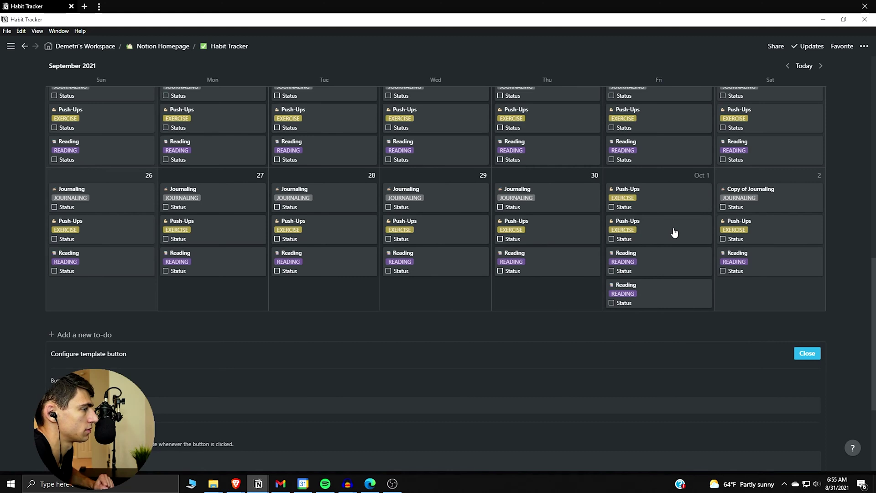
key("ctrl+z")
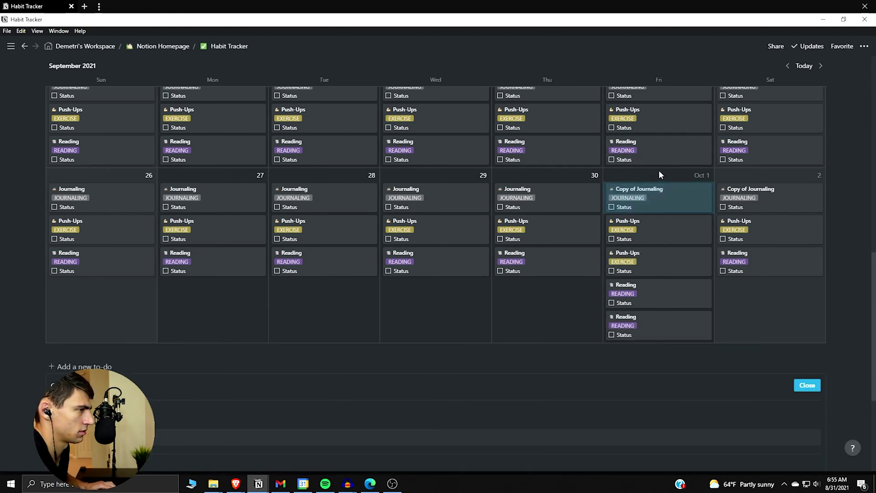
left_click(738, 193, "shift")
right_click(755, 195)
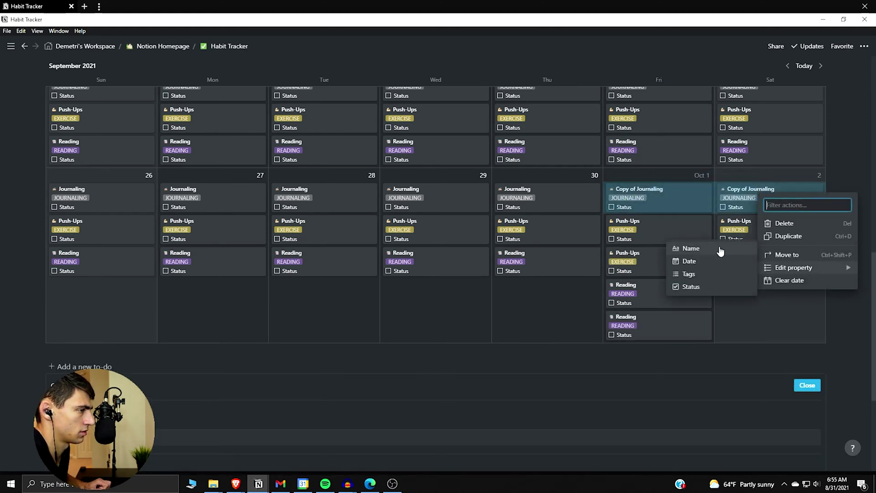
left_click(719, 252)
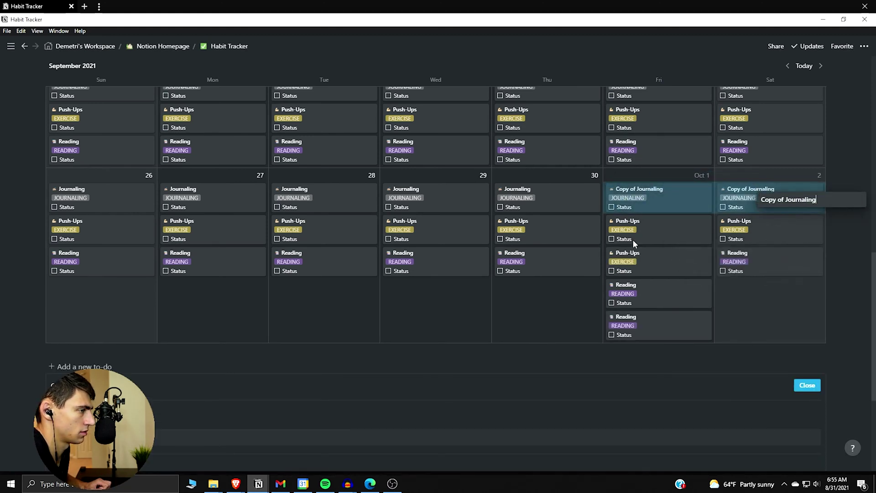
key("Return")
- Duplicate the two Journaling entries, leaving Copy of Journaling cards on Oct 2
right_click(754, 204)
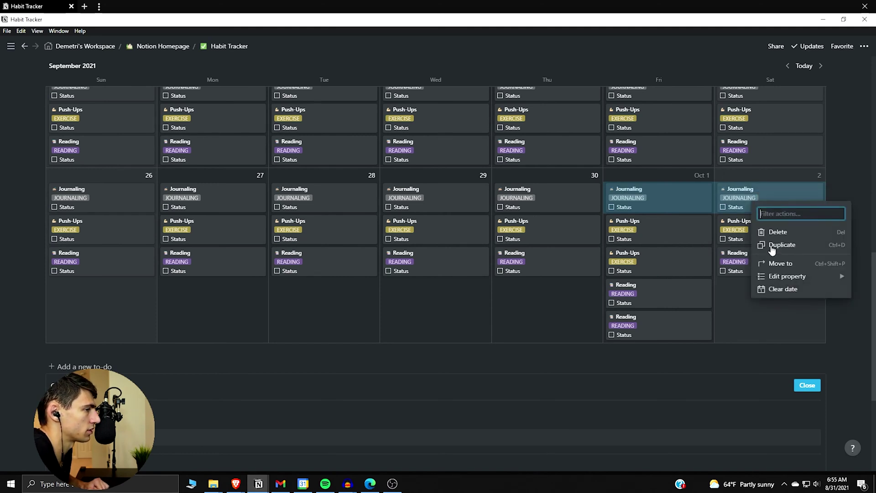
left_click(764, 245)
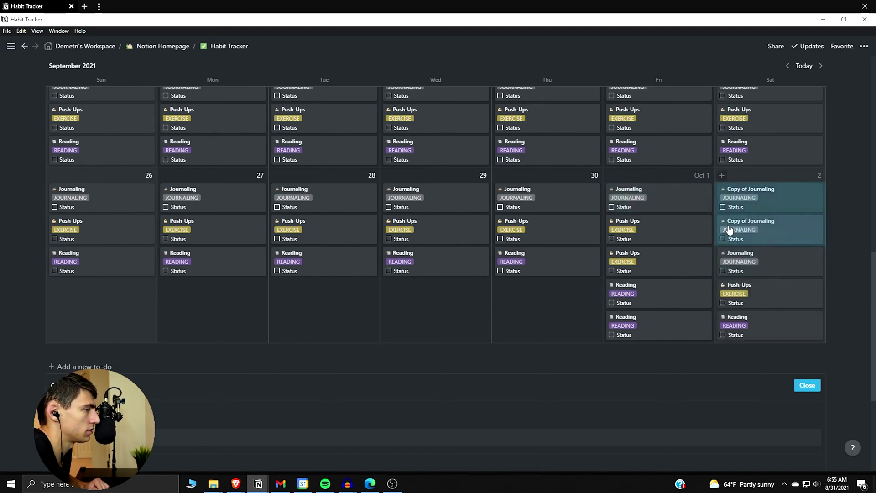
right_click(753, 201)
- Delete the copies, then drag a Journaling copy, a Reading and a Push-Ups entry onto the page below the calendar
left_click(777, 232)
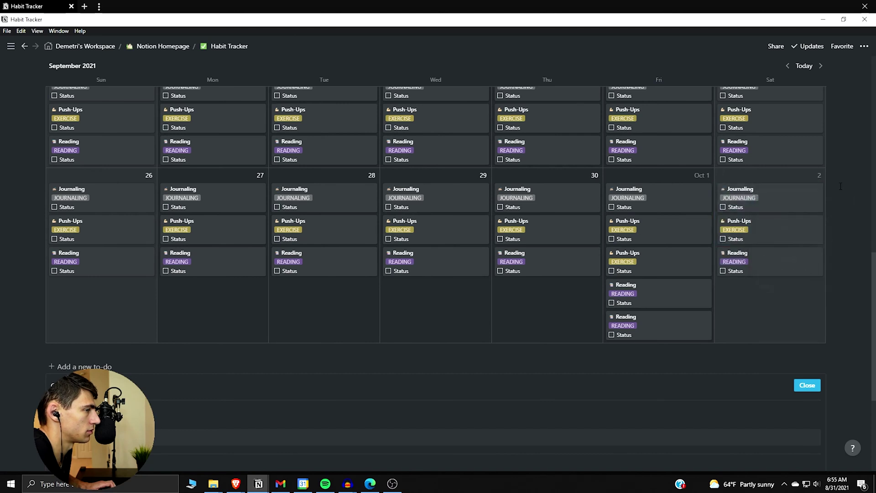
right_click(812, 195)
left_click(827, 237)
left_click_drag(775, 200, 597, 363)
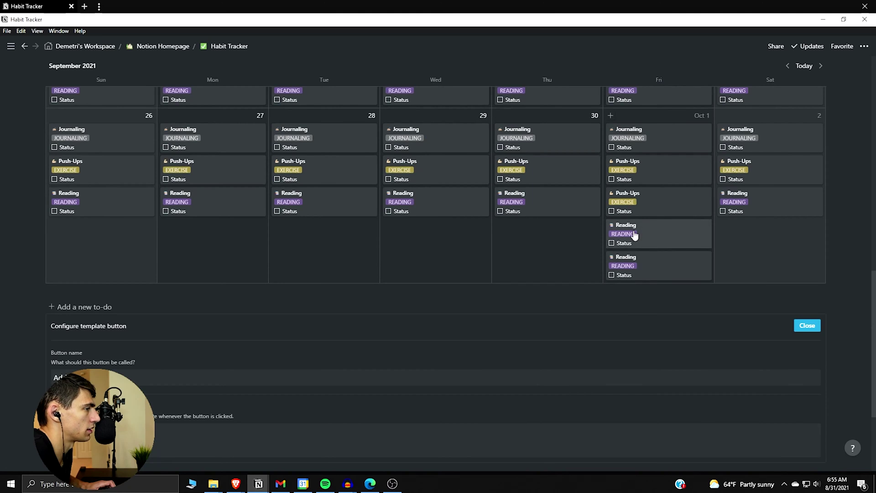
left_click_drag(633, 235, 570, 344)
scroll(607, 289, "up", 3)
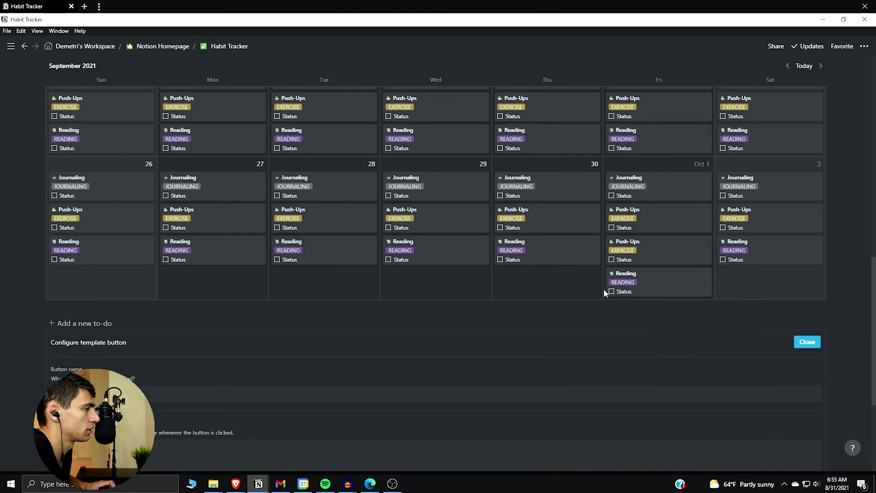
mouse_move(622, 228)
left_mouse_down()
mouse_move(642, 491)
mouse_move(555, 365)
left_mouse_up()
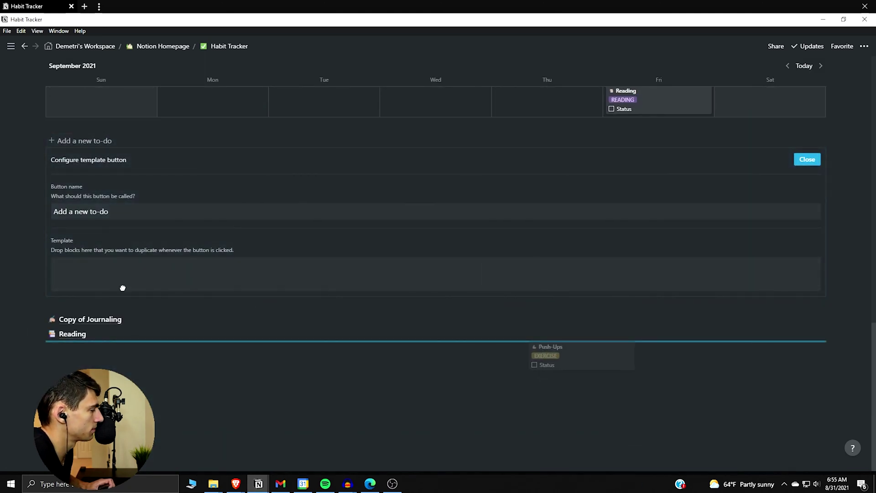
left_click_drag(122, 287, 91, 312)
- Rename the Copy of Journaling page to Journaling and return to Habit Tracker
left_click(90, 319)
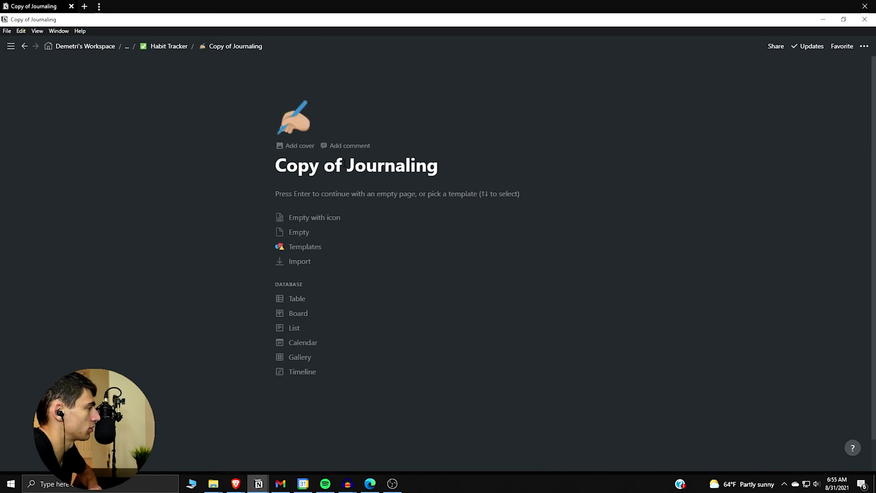
left_click_drag(346, 165, 275, 165)
key("BackSpace")
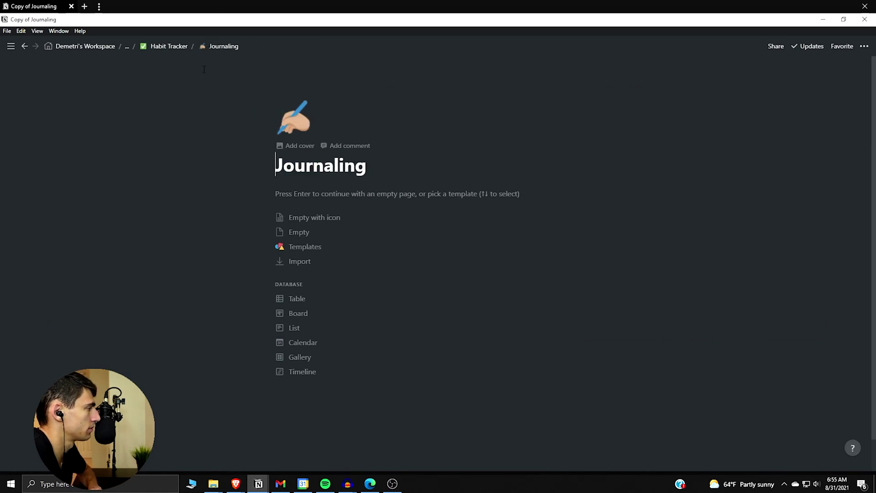
left_click(170, 46)
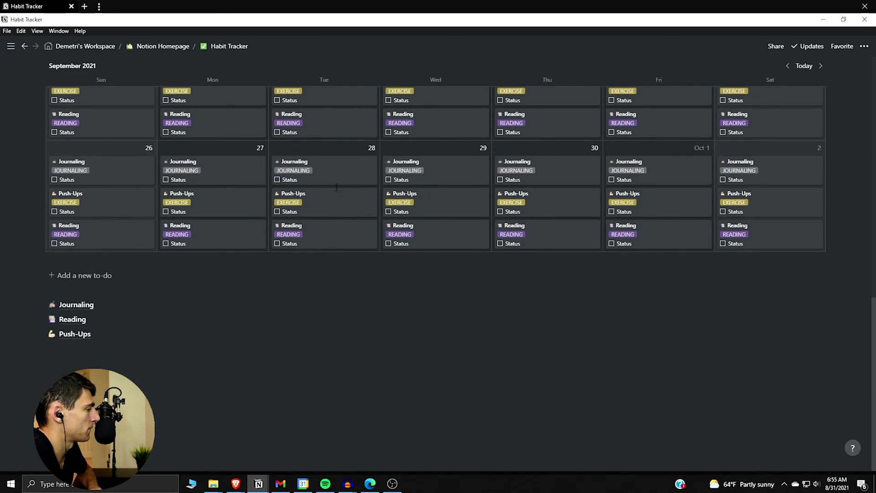
- Put the Journaling, Reading and Push-Ups blocks into the template button, test it and delete the test blocks
left_click_drag(116, 341, 747, 274)
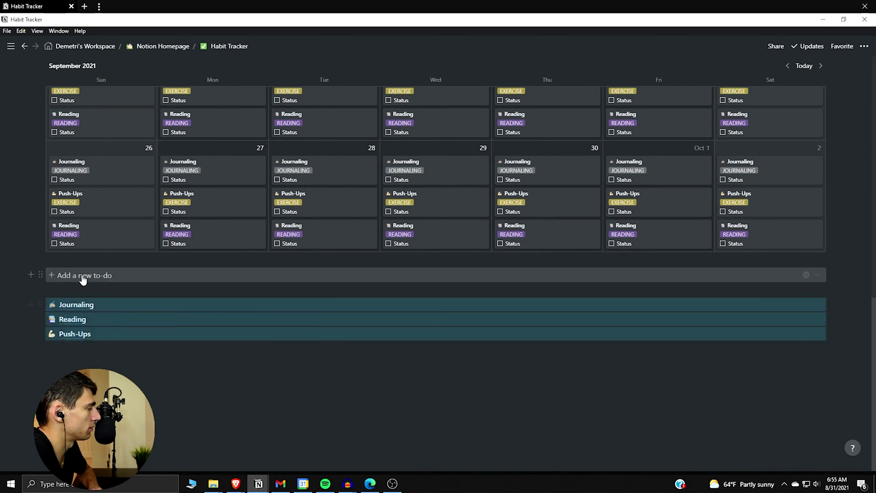
left_click(807, 276)
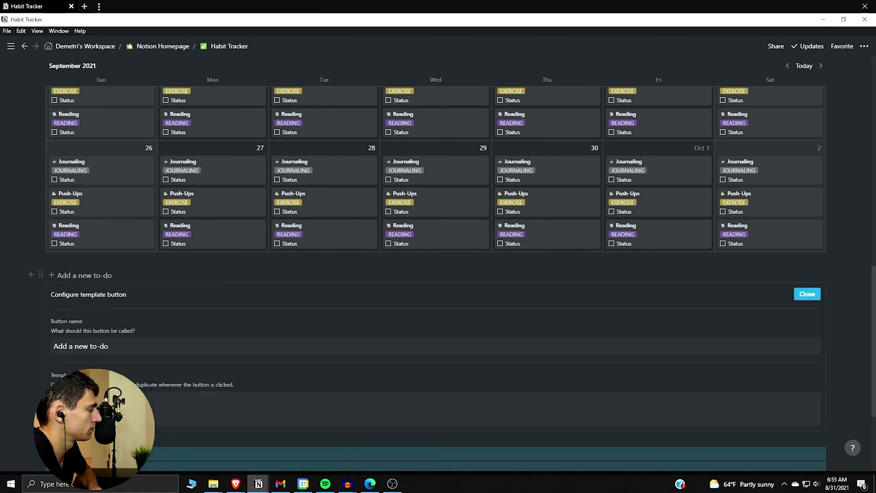
scroll(139, 372, "down", 1)
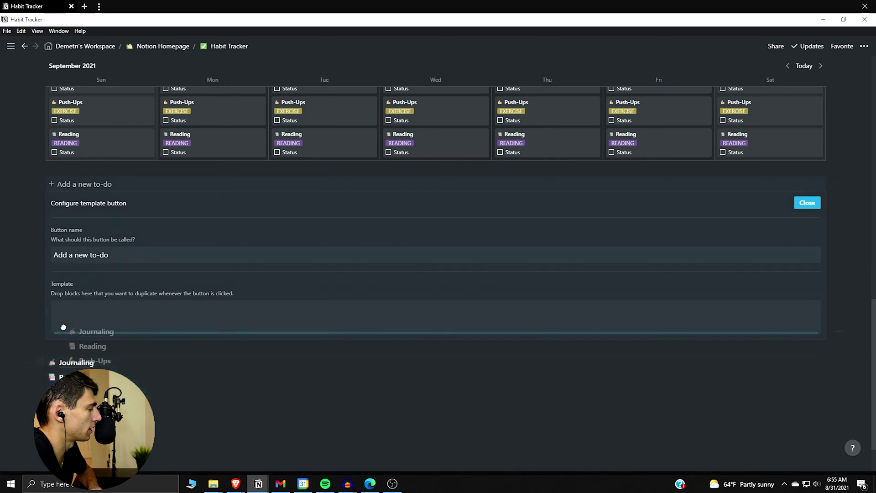
left_click_drag(42, 358, 69, 307)
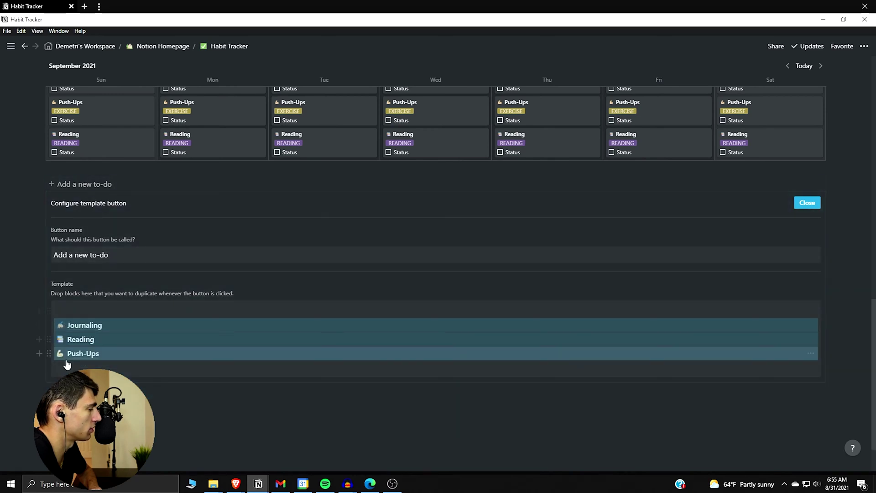
left_click(800, 209)
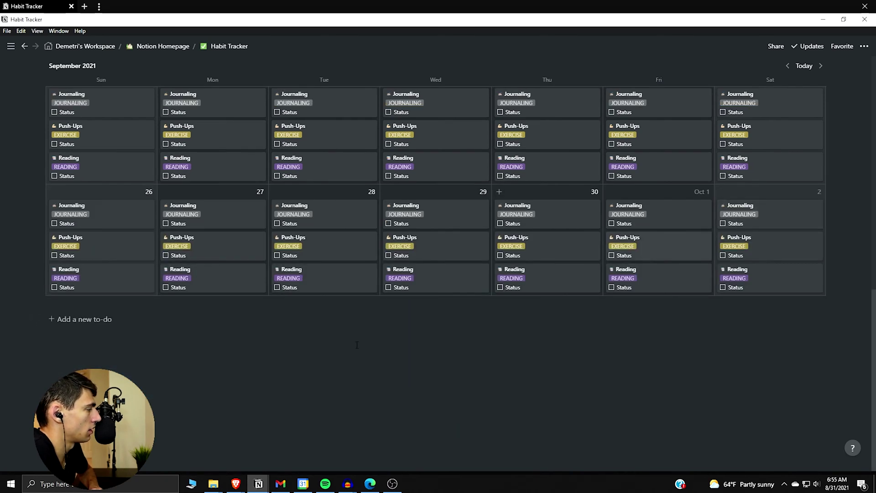
left_click(113, 324)
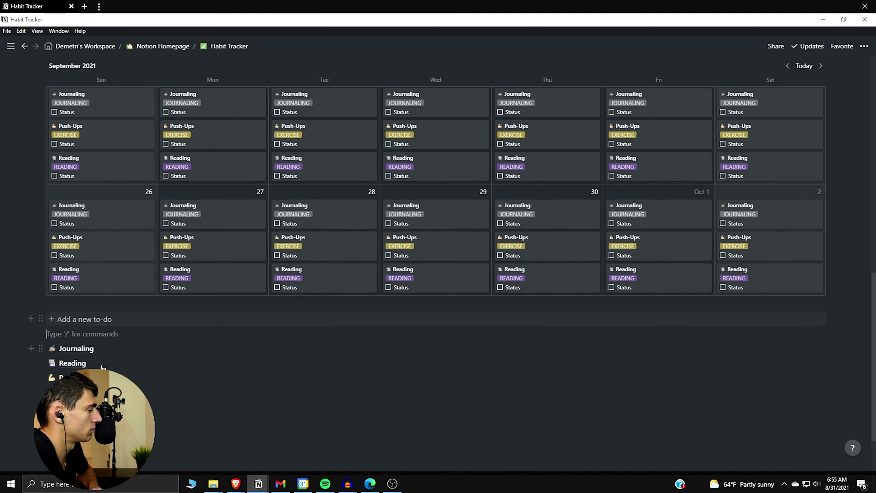
mouse_move(89, 384)
left_mouse_down()
mouse_move(75, 346)
mouse_move(98, 363)
left_mouse_up()
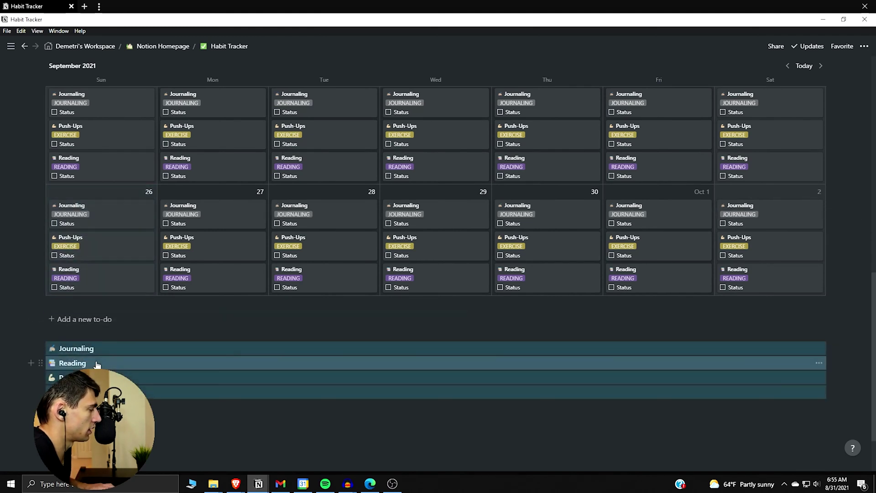
key("Delete")
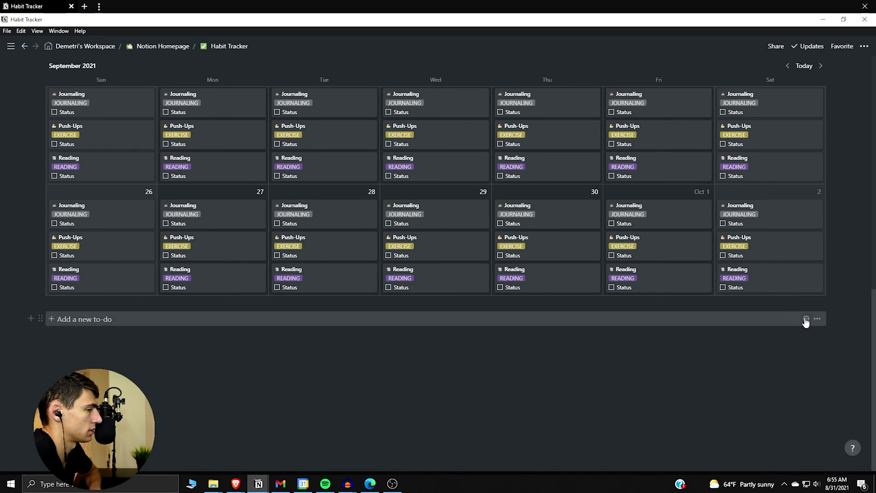
- Select the template button's name field to rename it Habits
left_click(805, 319)
scroll(144, 323, "down", 2)
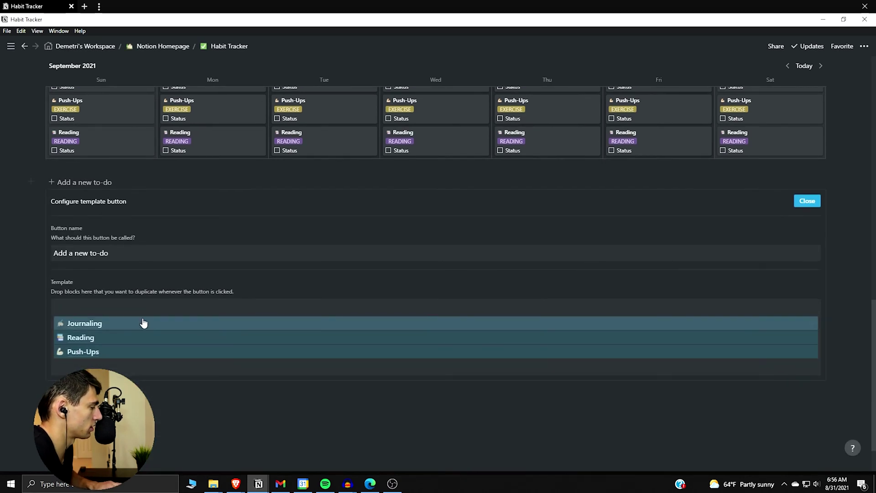
triple_click(138, 255)
type("Habits")
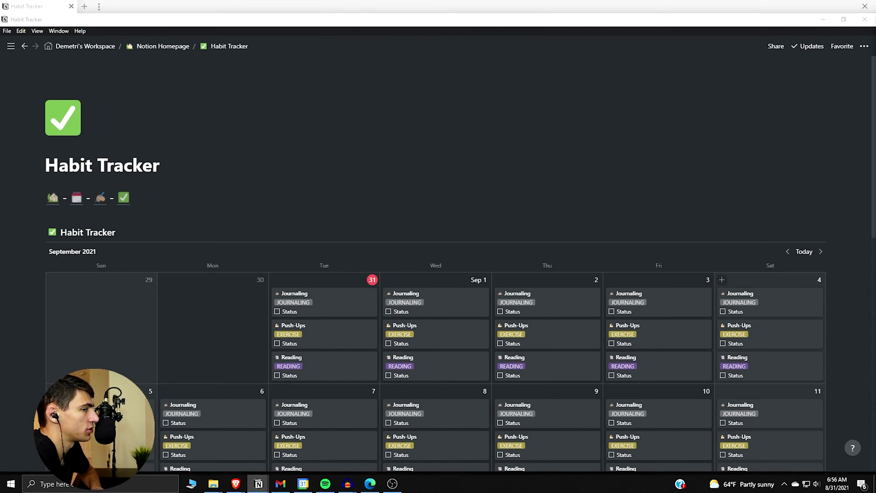
- Add a List view of the Habit Tracker database
left_click(152, 231)
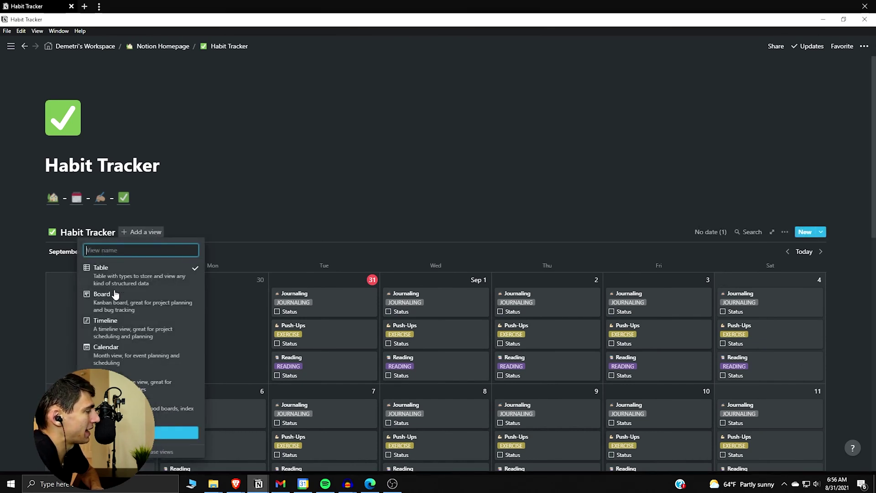
key("Return")
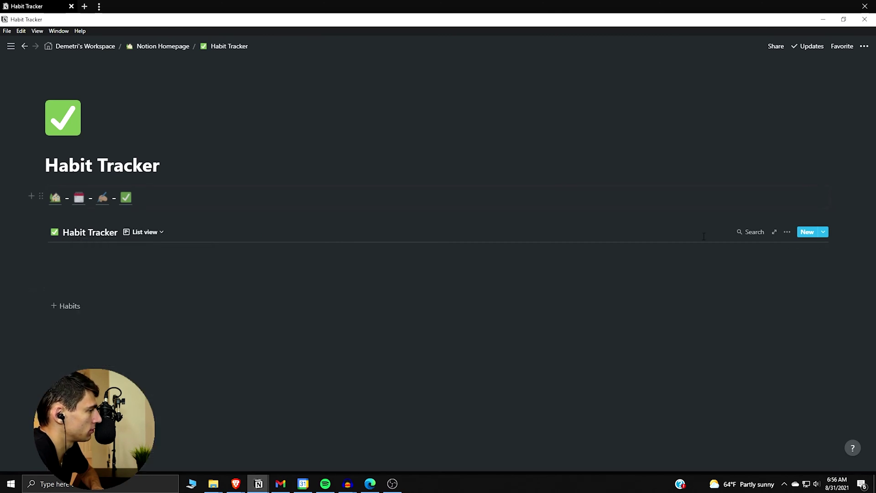
- Filter the list view to Date Is Today
left_click(787, 232)
left_click(795, 323)
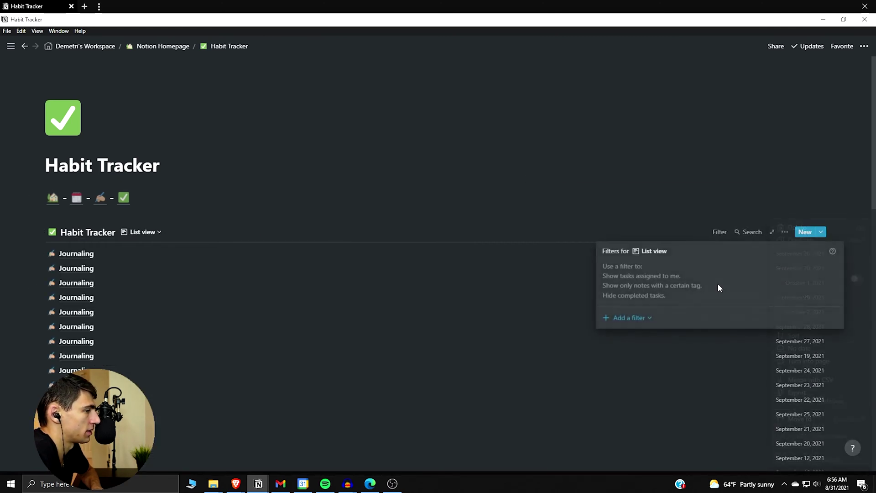
left_click(638, 316)
left_click(631, 336)
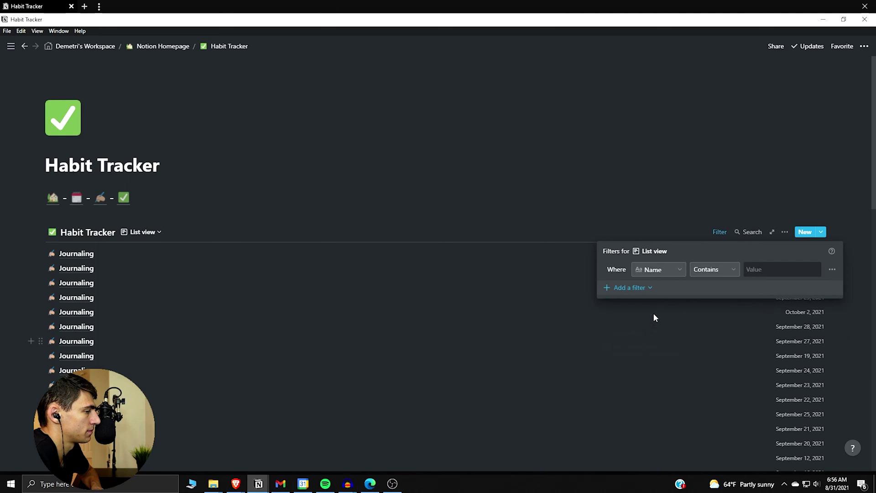
left_click(675, 270)
left_click(654, 322)
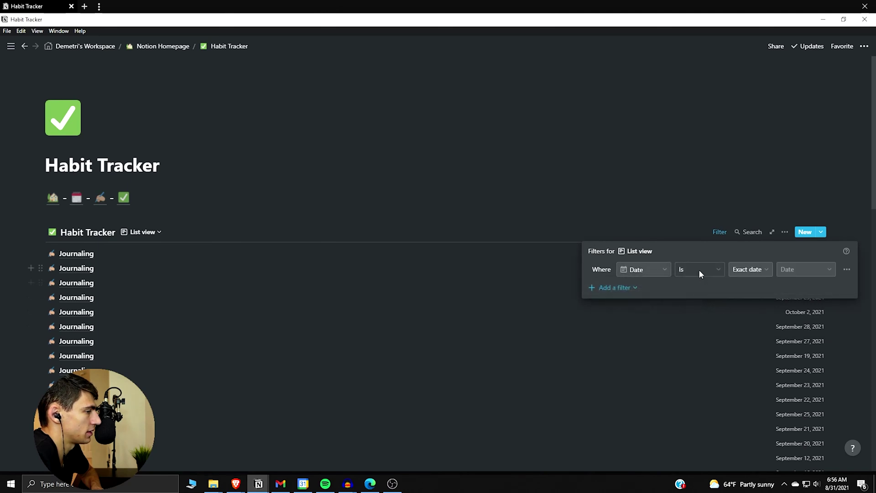
left_click(699, 269)
left_click(753, 270)
left_click(752, 287)
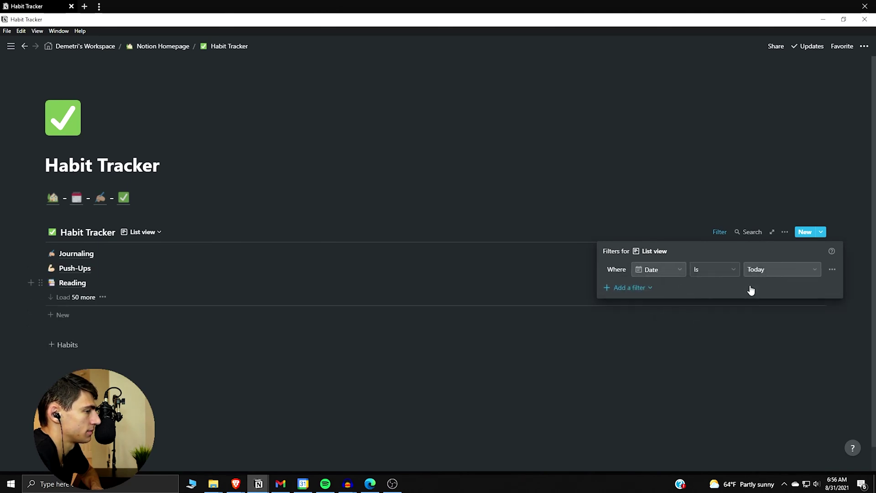
left_click(785, 232)
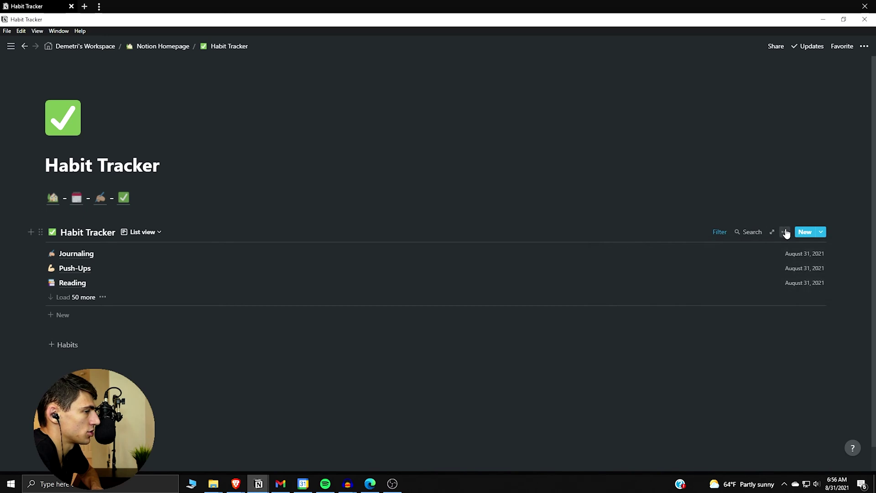
- Show Tags then Status on each row and hide the Date property
left_click(786, 232)
left_click(802, 300)
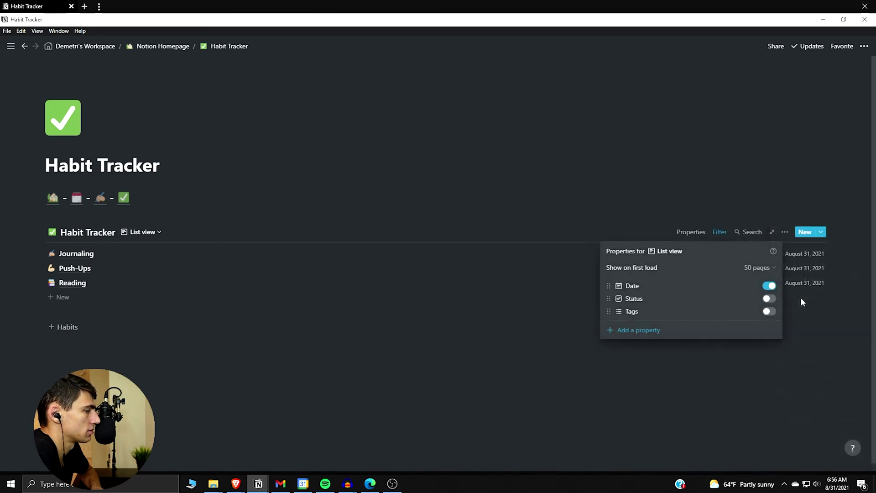
left_click(770, 311)
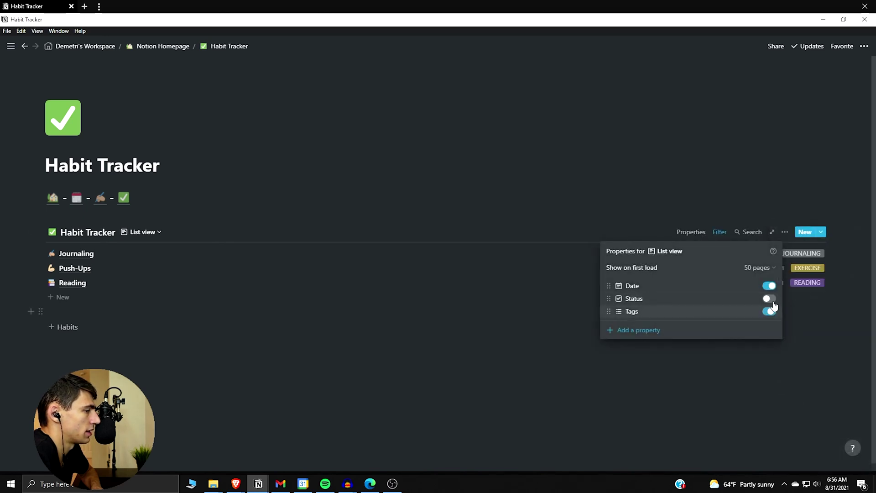
left_click(736, 421)
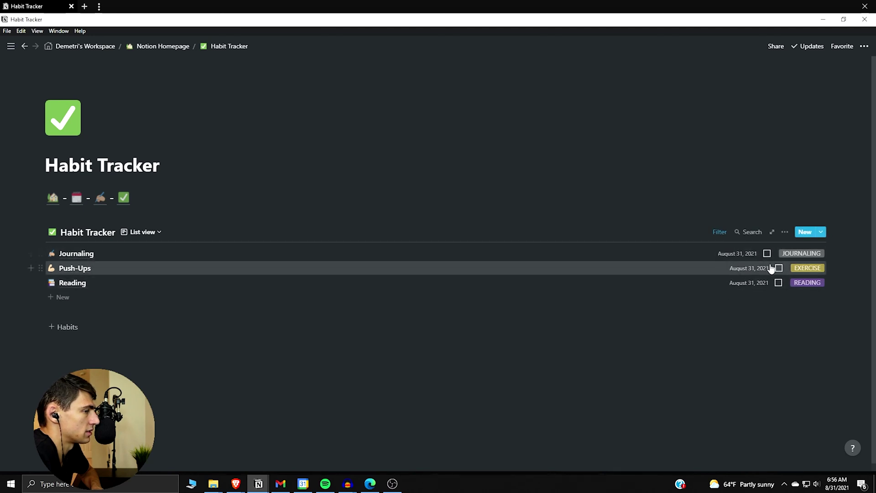
left_click(787, 232)
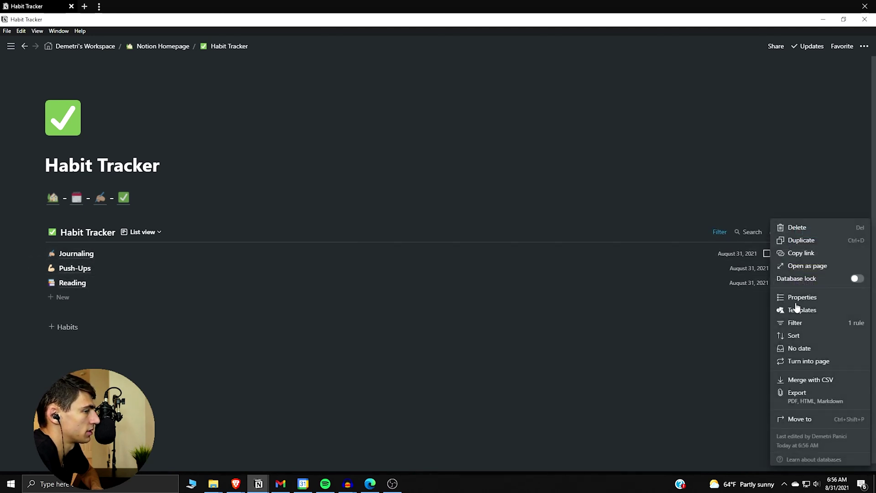
left_click(802, 296)
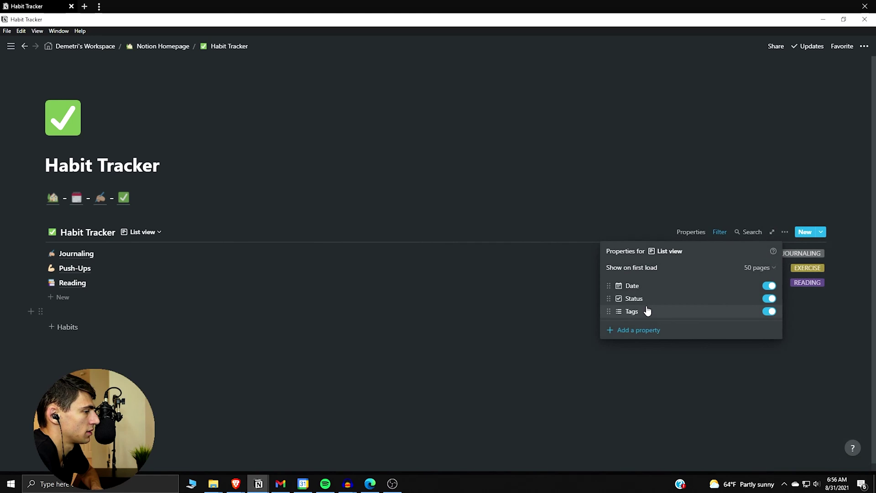
left_click_drag(643, 298, 650, 313)
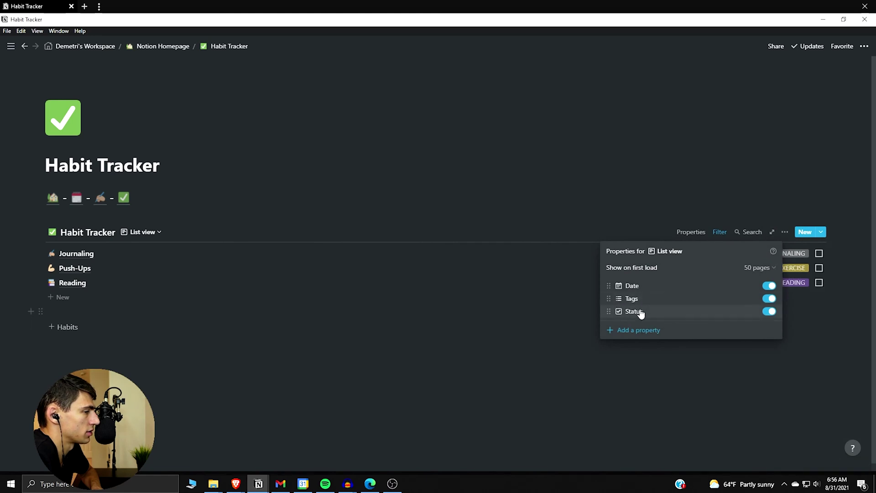
left_click(771, 286)
left_click(676, 387)
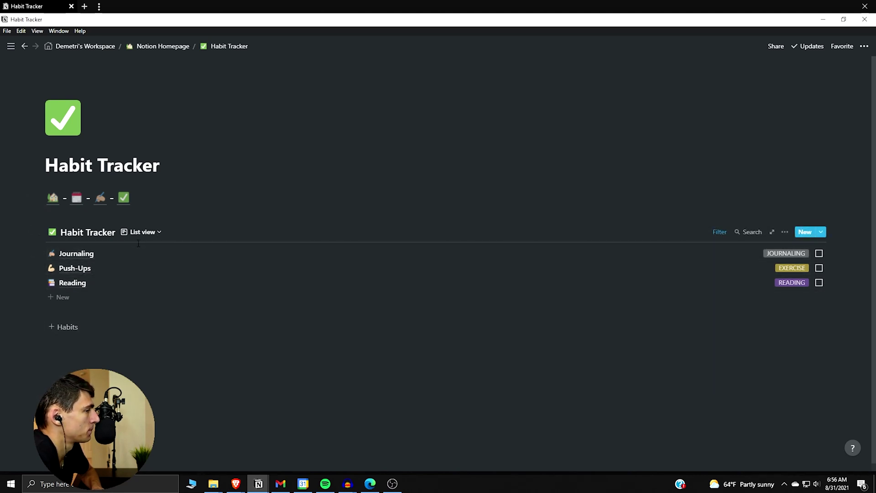
- Add a second filter Status Is unchecked so completed habits drop off the list
left_click(785, 231)
left_click(733, 231)
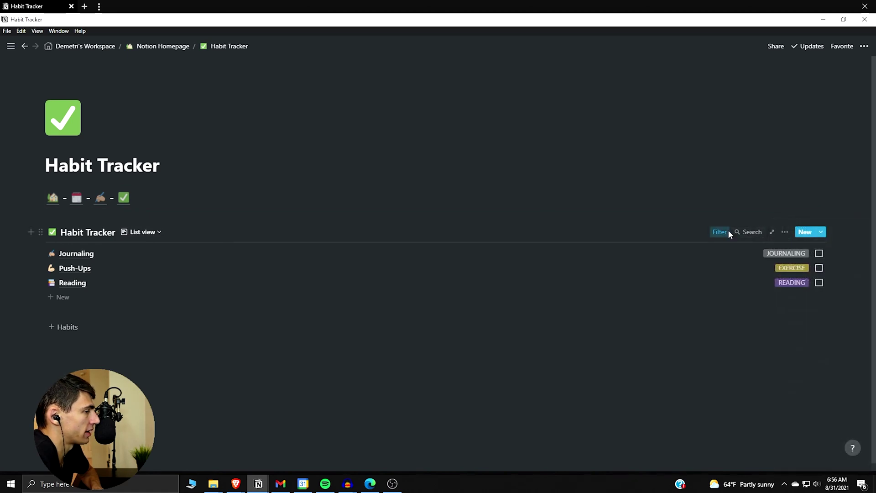
left_click(644, 287)
left_click(634, 303)
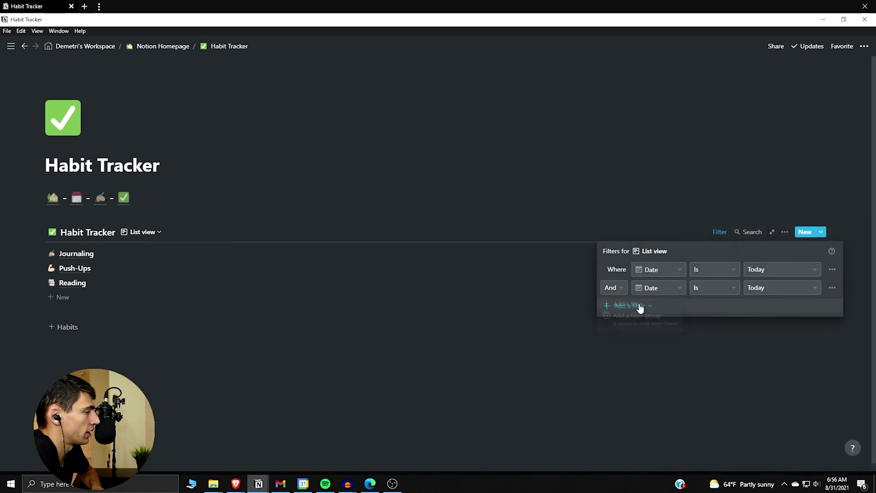
left_click(651, 288)
left_click(638, 352)
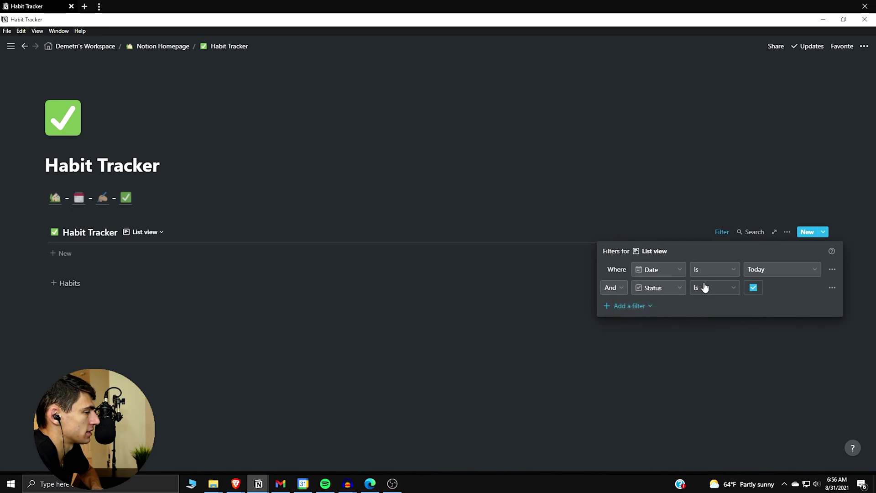
left_click(754, 289)
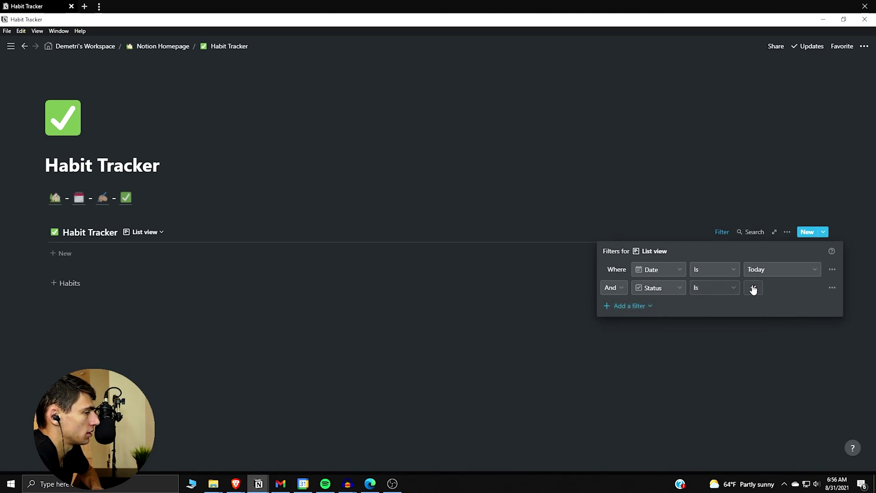
key("Escape")
- Tick Journaling to confirm it disappears, then undo
left_click(820, 253)
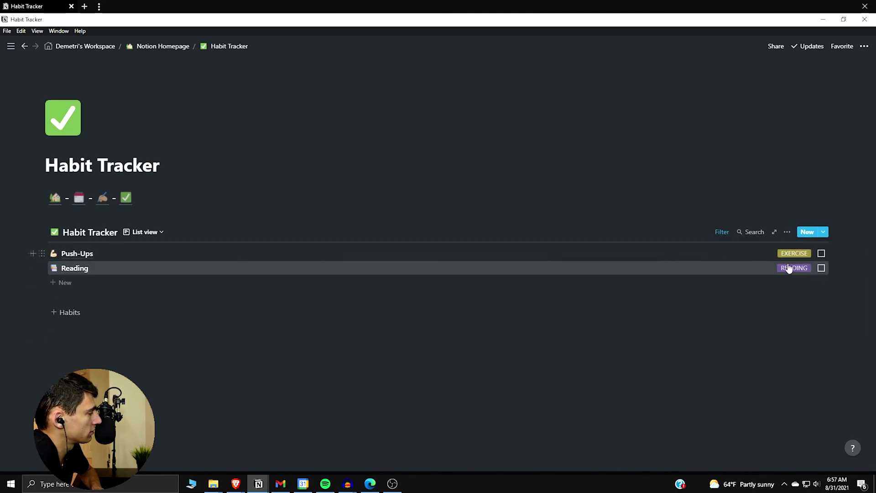
key("ctrl+z")
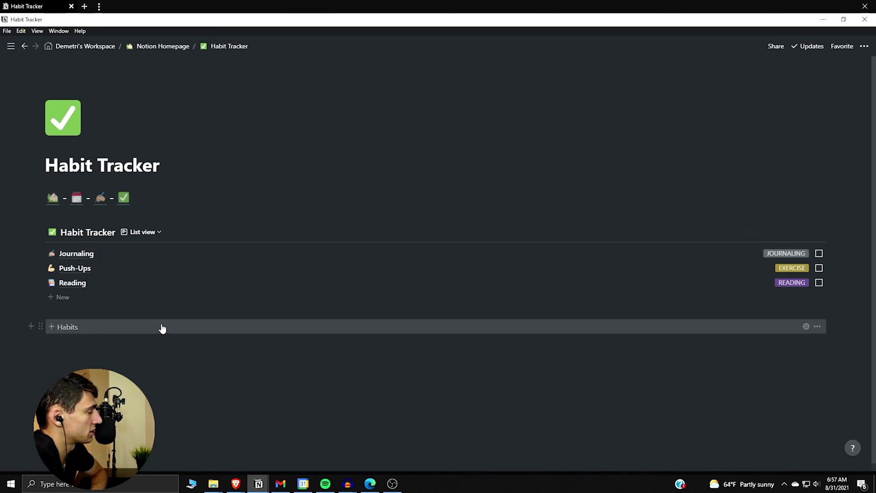
scroll(162, 328, "down", 1)
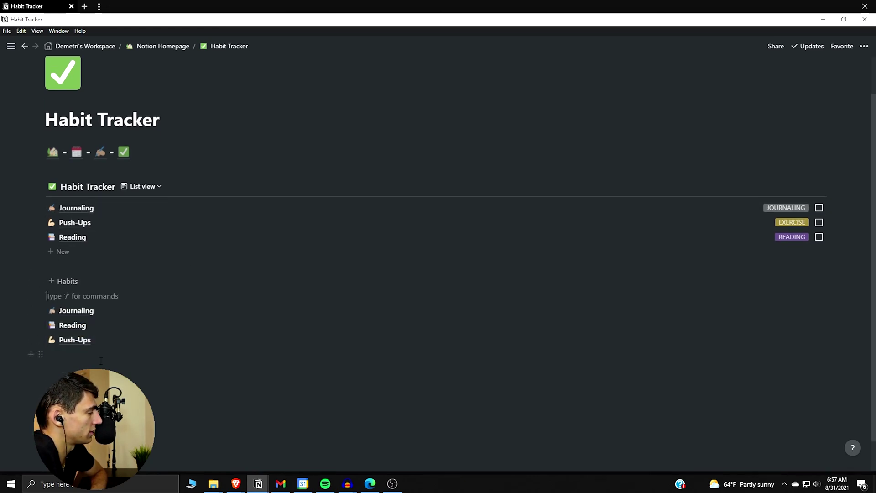
mouse_move(137, 347)
left_mouse_down()
mouse_move(90, 319)
mouse_move(109, 207)
left_mouse_up()
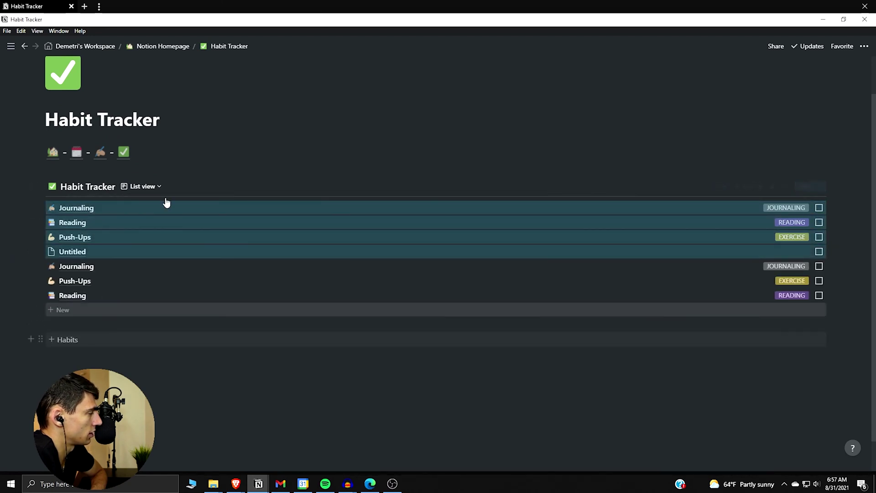
- Delete the Untitled row from the list and restore the habit blocks below the Habits button
right_click(123, 255)
key("Escape")
key("Escape")
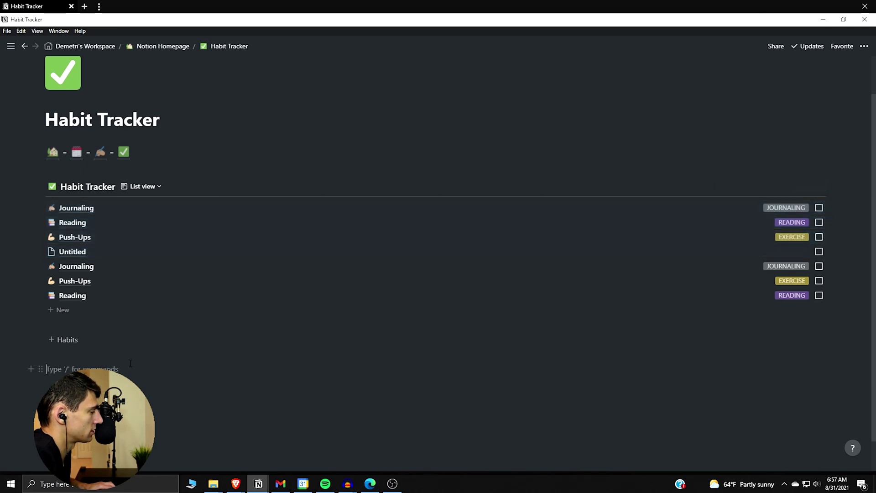
right_click(113, 252)
left_click(137, 280)
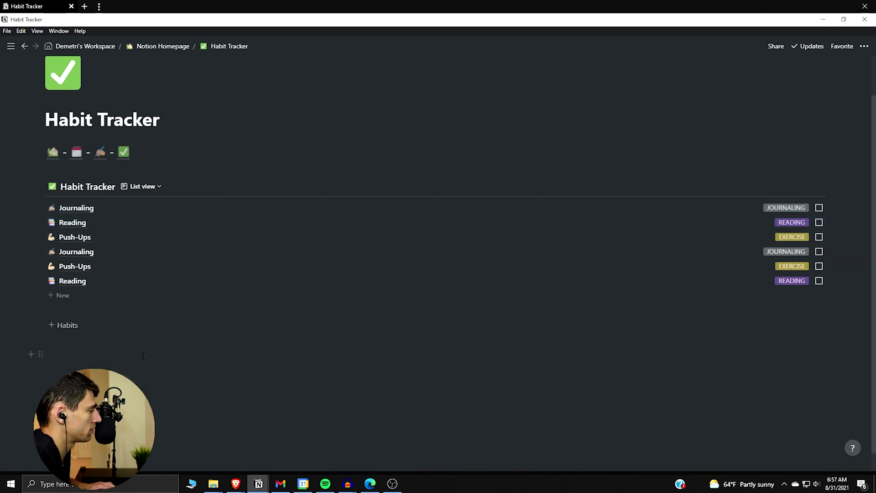
key("ctrl+v")
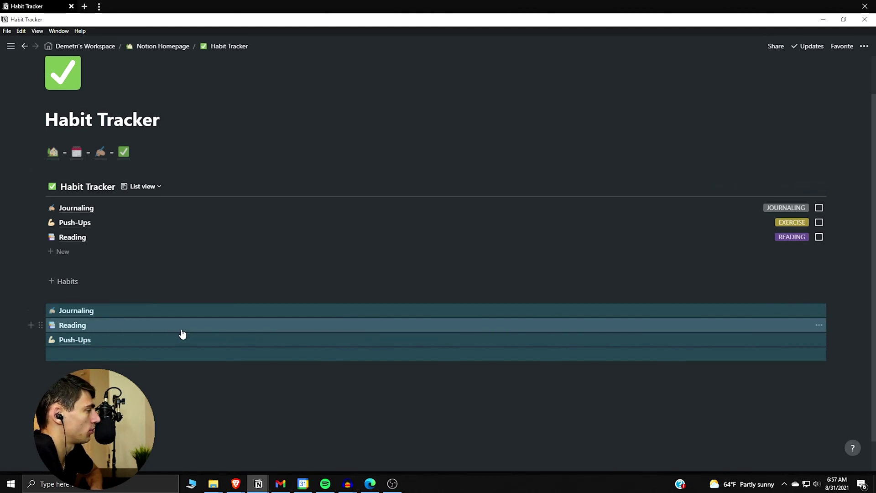
left_click(143, 187)
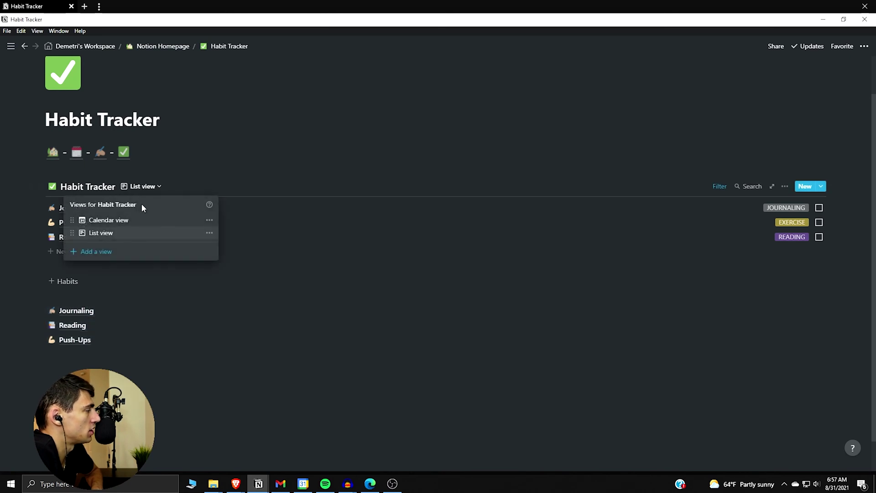
- Show the Habit Tracker database as its calendar view of daily habit entries
left_click(143, 219)
scroll(401, 302, "down", 2)
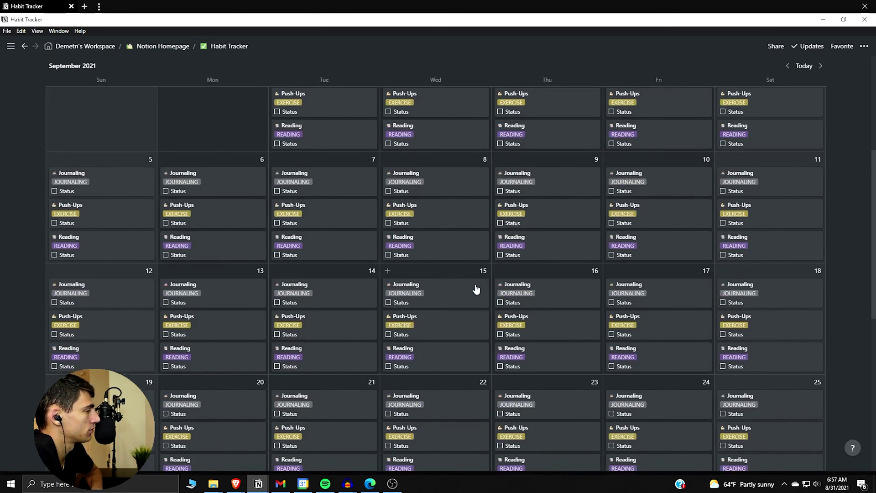
scroll(479, 294, "down", 5)
scroll(411, 328, "down", 1)
scroll(379, 356, "down", 1)
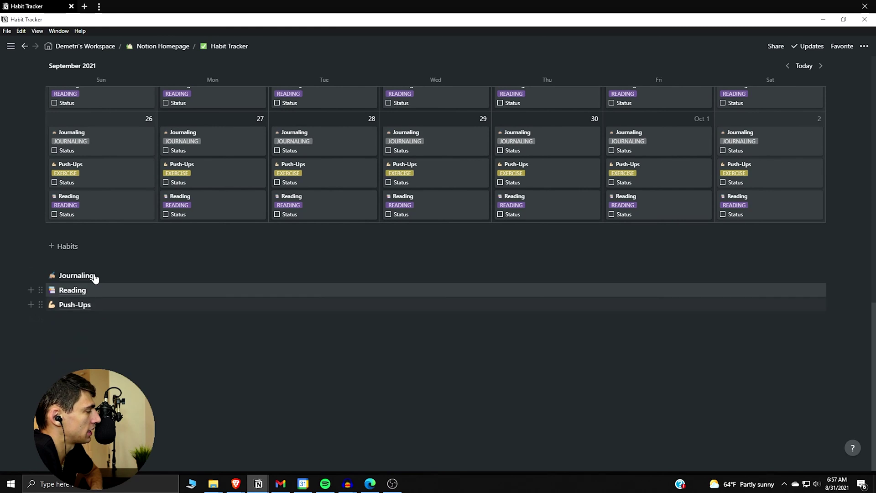